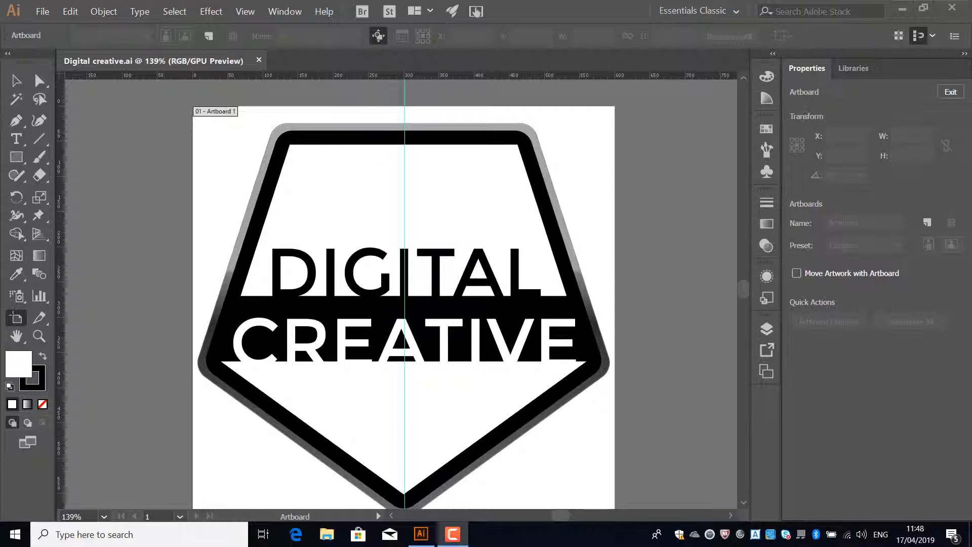
Create a new web document with a 600 px wide and 600 px high artboard
{"action": "left_click", "coordinate": [42, 12]}
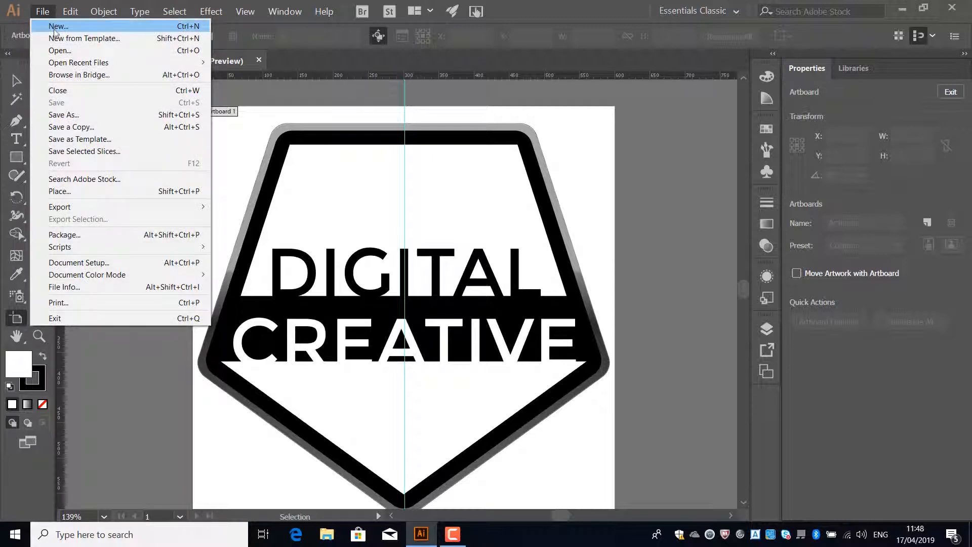
{"action": "left_click", "coordinate": [56, 27]}
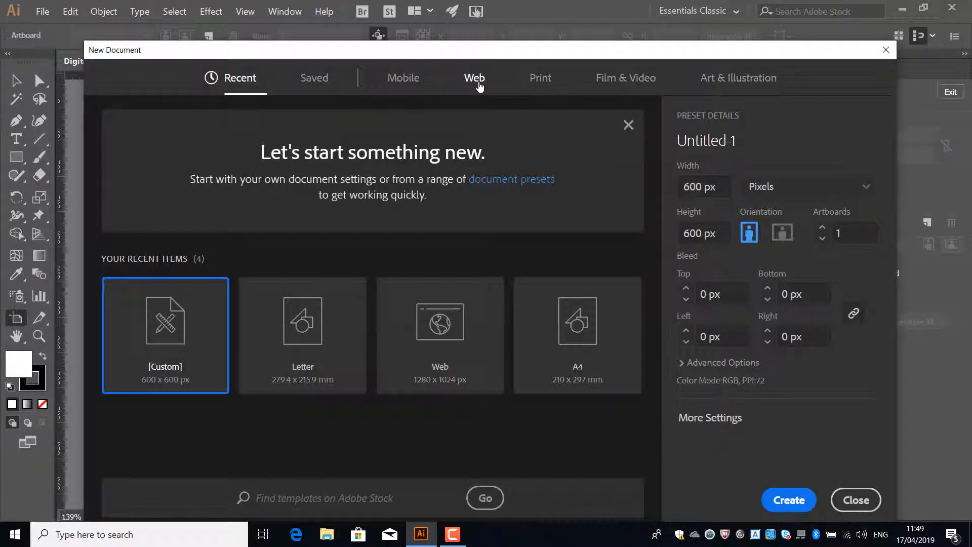
{"action": "left_click", "coordinate": [479, 83]}
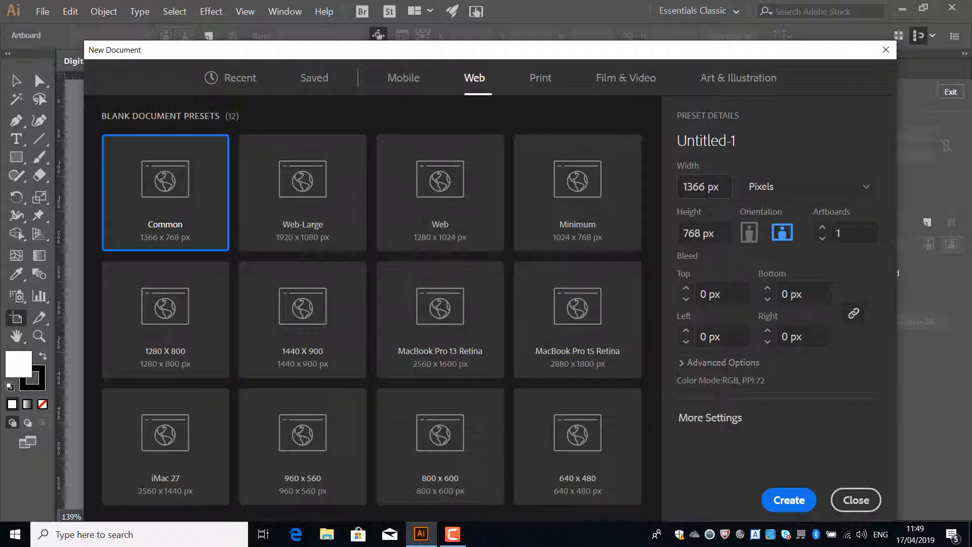
{"action": "double_click", "coordinate": [706, 192]}
{"action": "type", "text": "600"}
{"action": "key", "text": "Tab"}
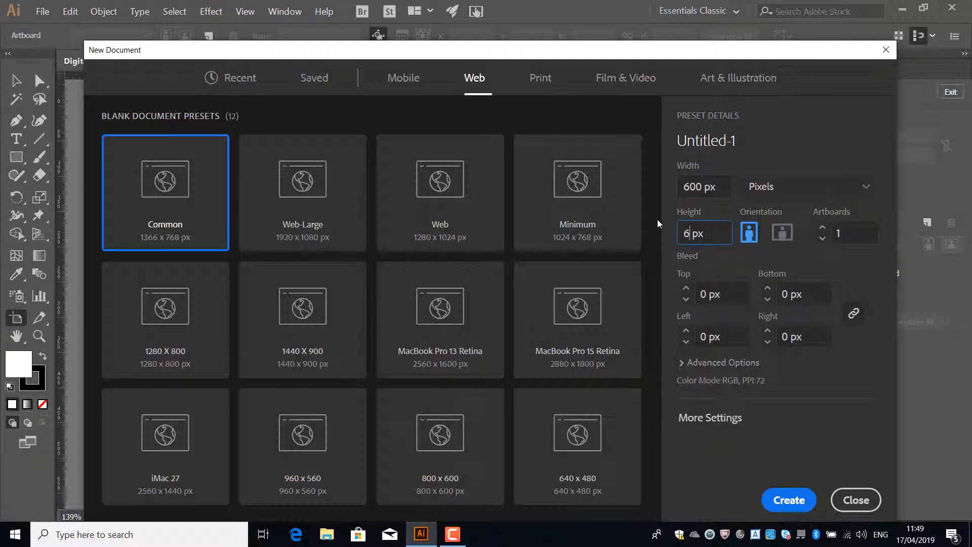
{"action": "type", "text": "600"}
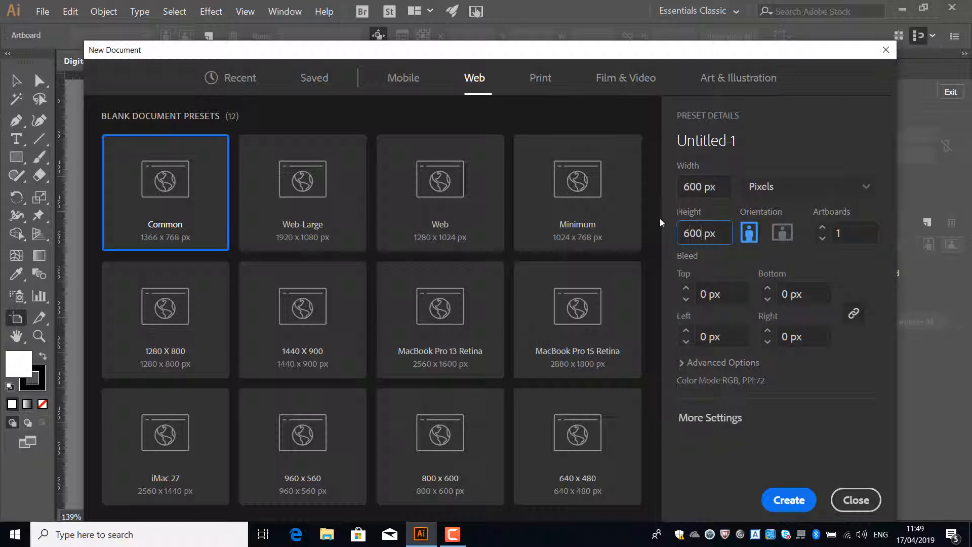
{"action": "left_click", "coordinate": [789, 501]}
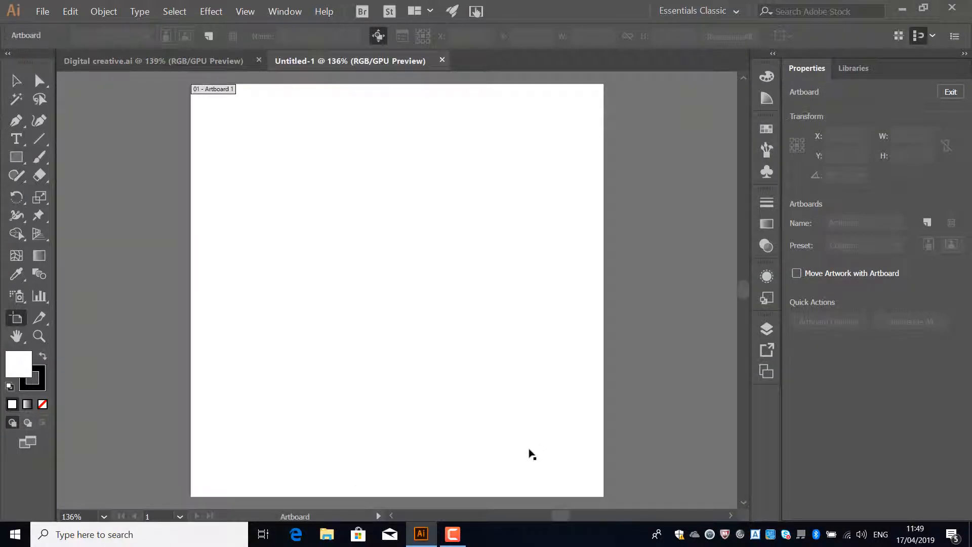
Place a five-sided polygon with a 300 px radius at the centre of the artboard using the Polygon tool
{"action": "key", "text": "m"}
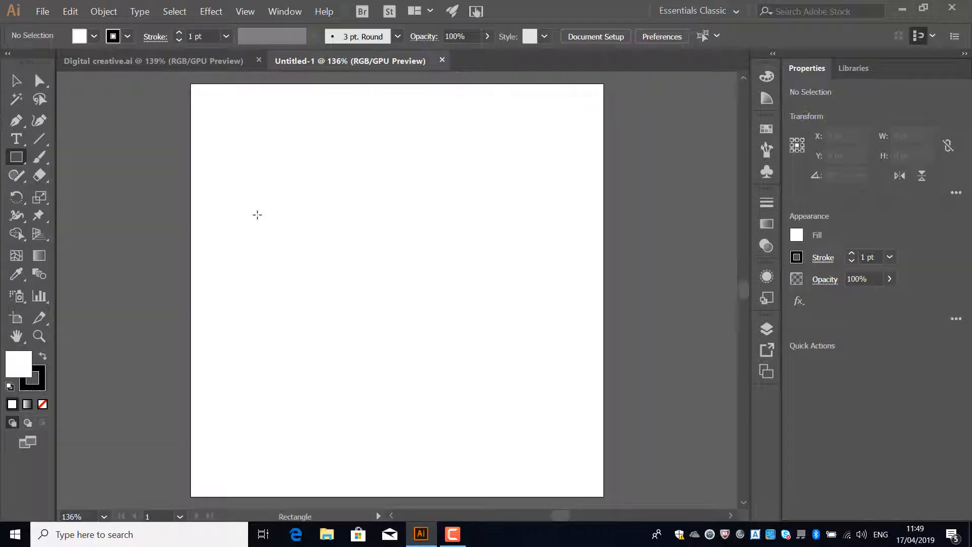
{"action": "left_click_drag", "start_coordinate": [22, 164], "coordinate": [105, 215]}
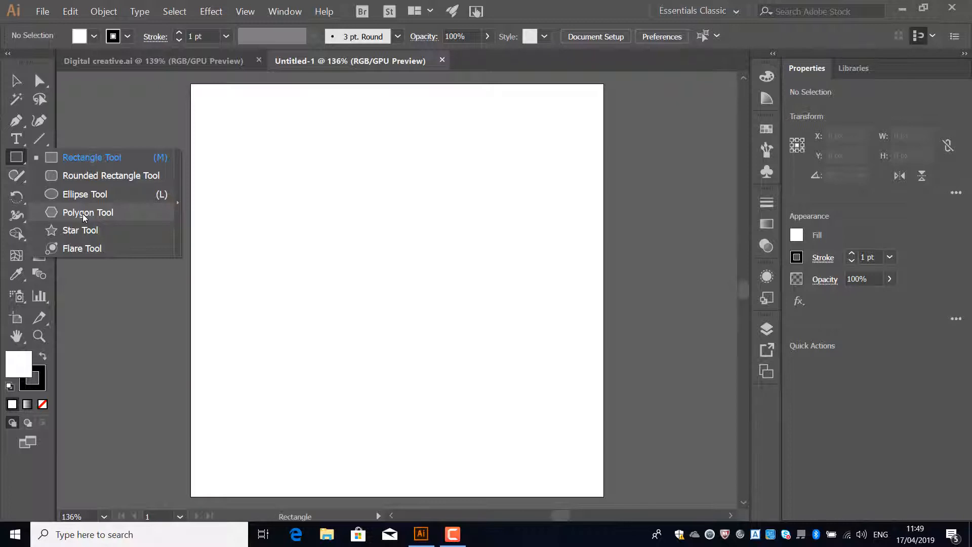
{"action": "left_click_drag", "start_coordinate": [81, 214], "coordinate": [80, 213]}
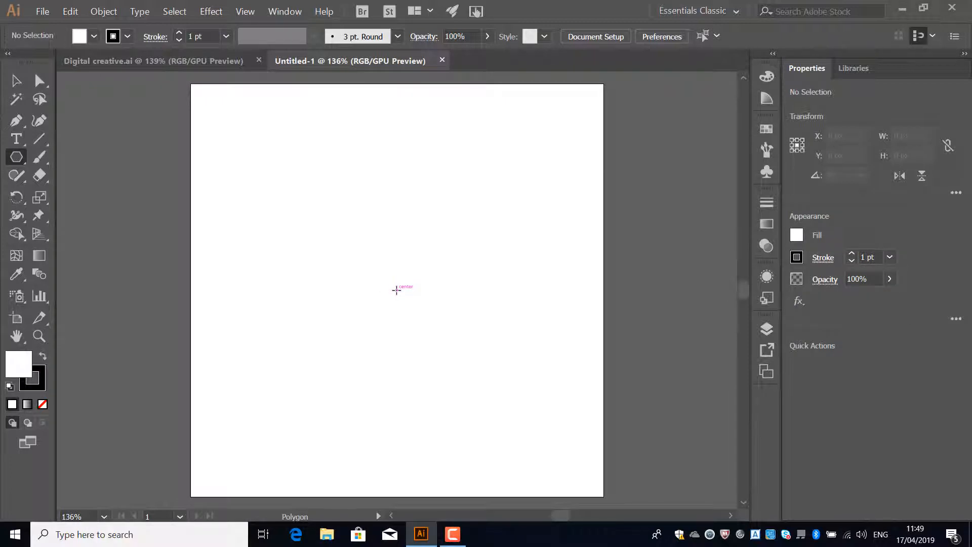
{"action": "left_click", "coordinate": [396, 290]}
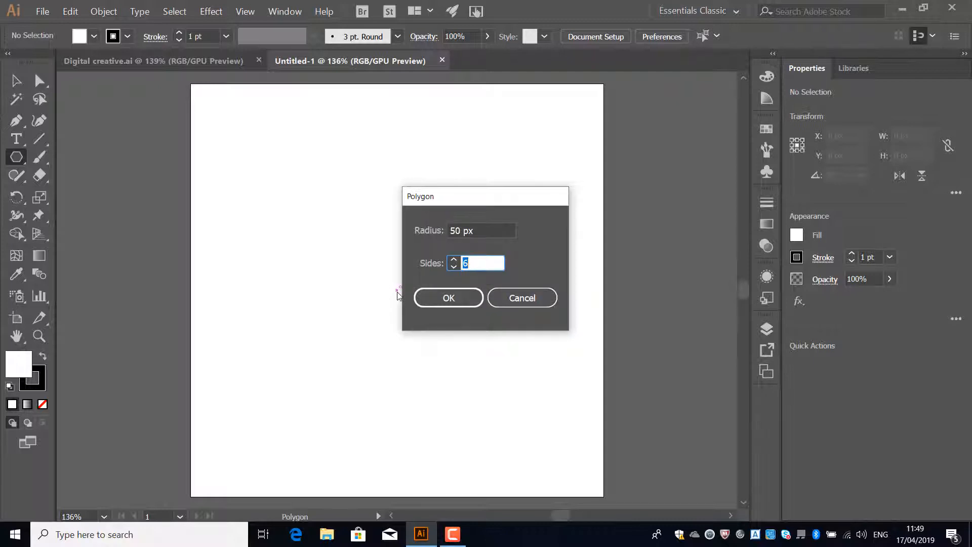
{"action": "left_click_drag", "start_coordinate": [462, 230], "coordinate": [447, 232]}
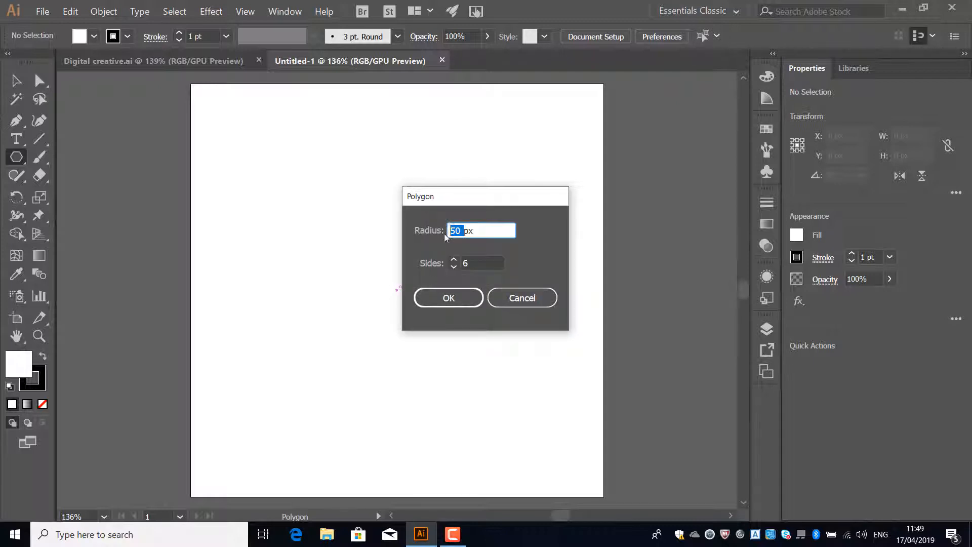
{"action": "type", "text": "300"}
{"action": "left_click", "coordinate": [462, 263]}
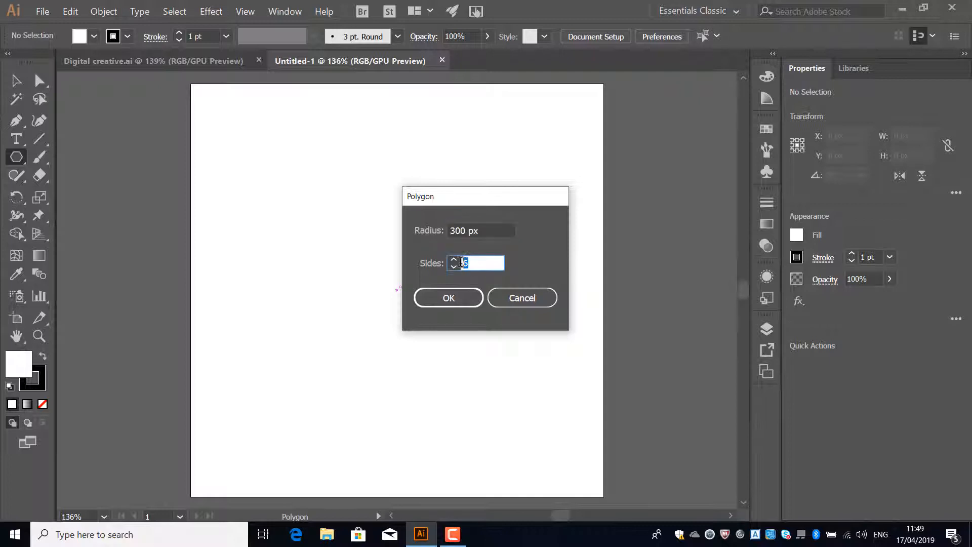
{"action": "type", "text": "5"}
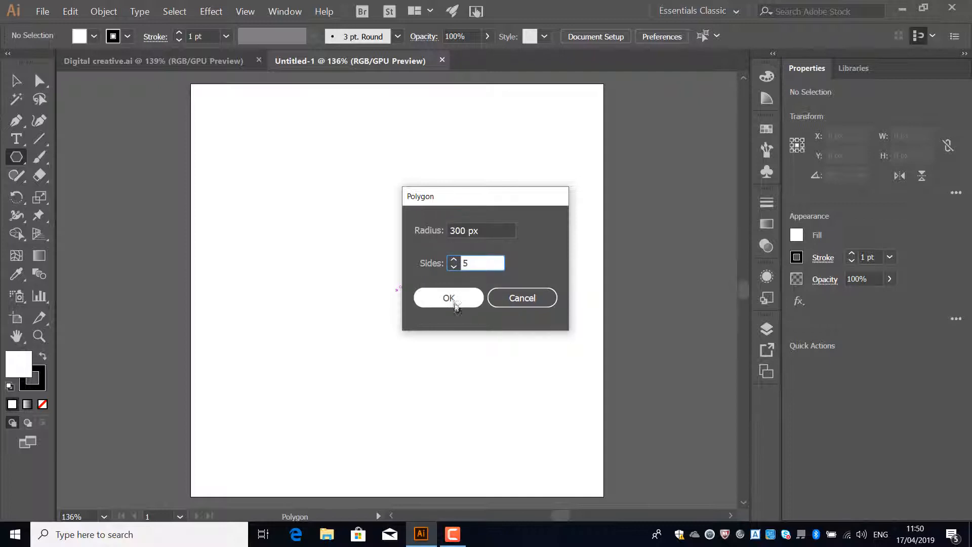
{"action": "left_click", "coordinate": [449, 299]}
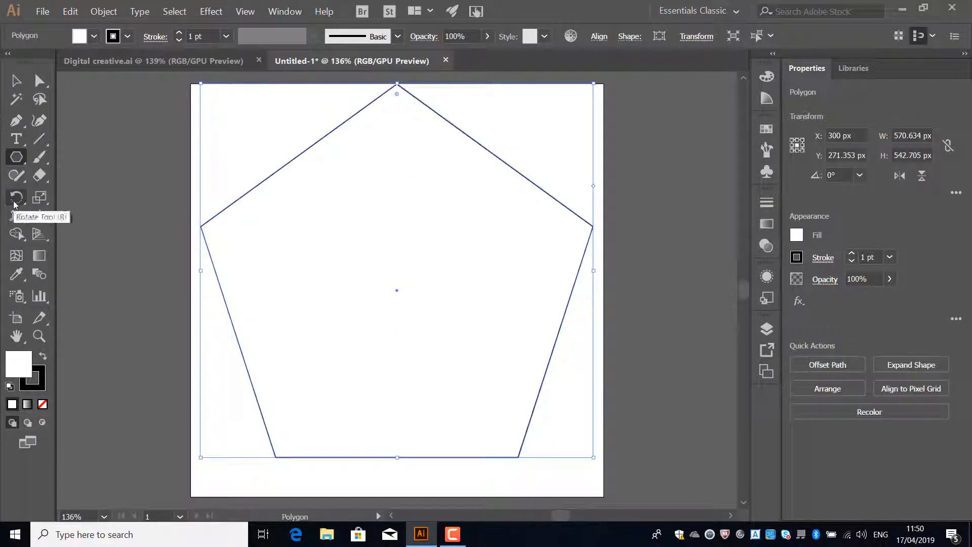
Rotate the pentagon by 180° so its tip points downward, without making a copy
{"action": "double_click", "coordinate": [16, 201]}
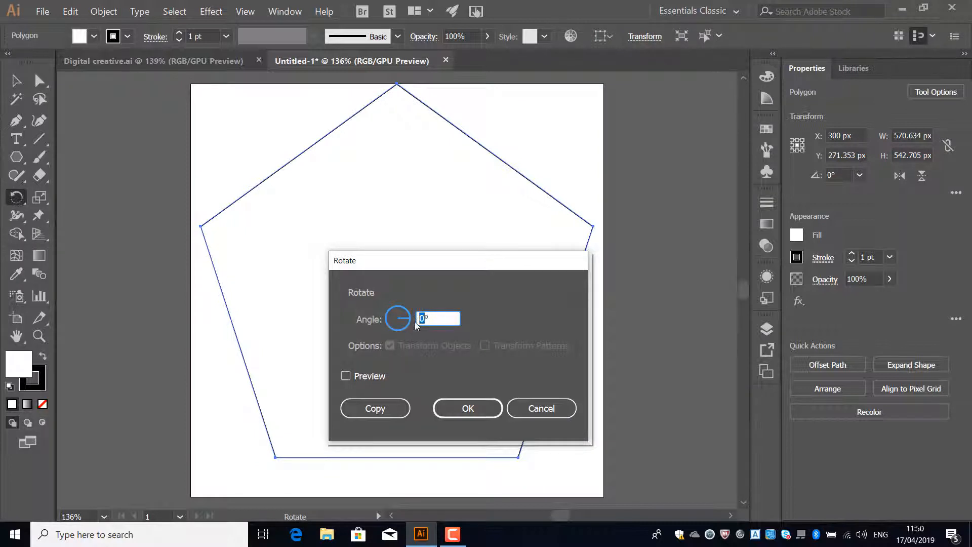
{"action": "type", "text": "180"}
{"action": "left_click", "coordinate": [346, 376]}
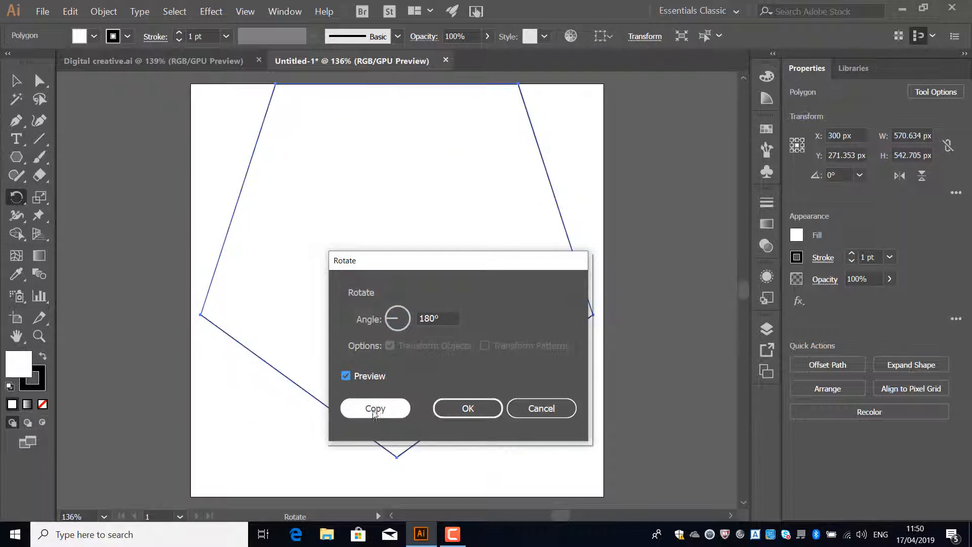
{"action": "left_click", "coordinate": [464, 409]}
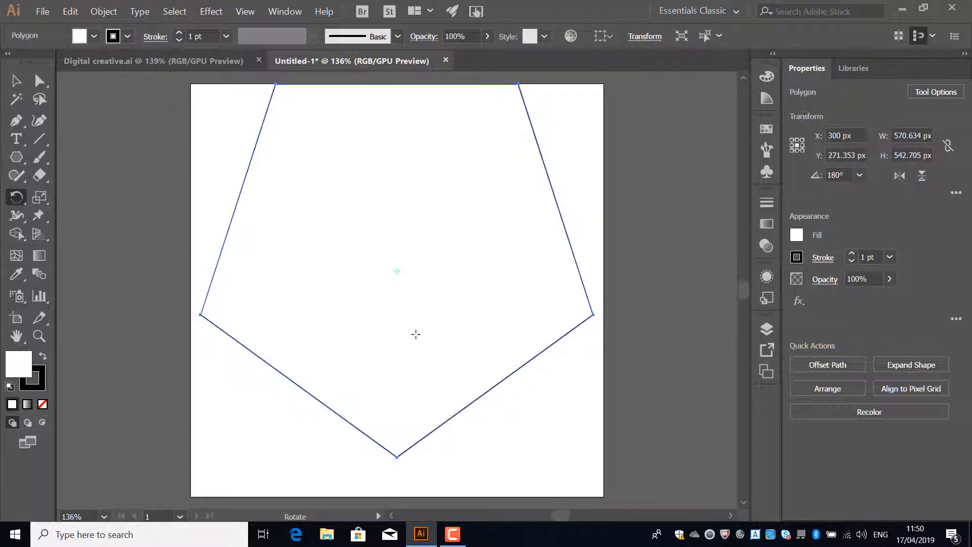
Nudge the pentagon down the artboard to a Y position of about 310 px
{"action": "key", "text": "Down"}
{"action": "key", "text": "Down"}
{"action": "key", "text": "Down"}
{"action": "key", "text": "Down"}
{"action": "key", "text": "Down"}
{"action": "key", "text": "Down"}
{"action": "key", "text": "Down"}
{"action": "key", "text": "Down"}
{"action": "key", "text": "Down"}
{"action": "key", "text": "Down"}
{"action": "key", "text": "Down"}
{"action": "key", "text": "Down"}
{"action": "key", "text": "Down"}
{"action": "key", "text": "Down"}
{"action": "key", "text": "Down"}
{"action": "key", "text": "Down"}
{"action": "key", "text": "Down"}
{"action": "key", "text": "Down"}
{"action": "key", "text": "Down"}
{"action": "key", "text": "Down"}
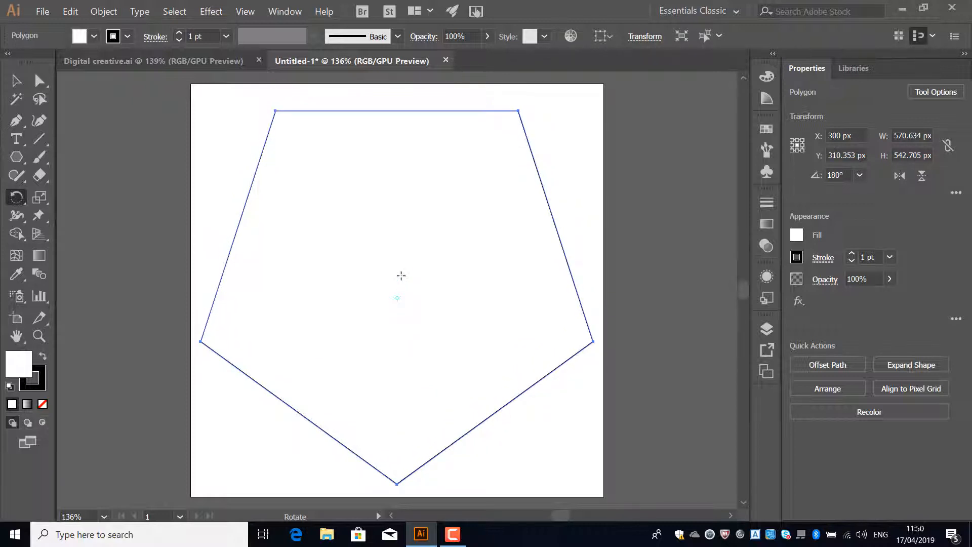
Offset the pentagon's path outward by 10 px with miter joins
{"action": "key", "text": "v"}
{"action": "left_click", "coordinate": [246, 177]}
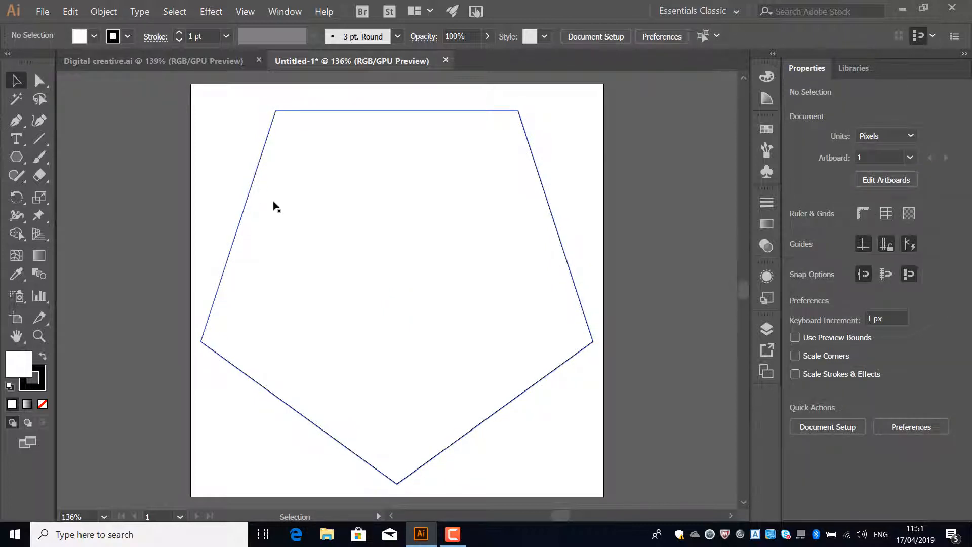
{"action": "left_click", "coordinate": [251, 188]}
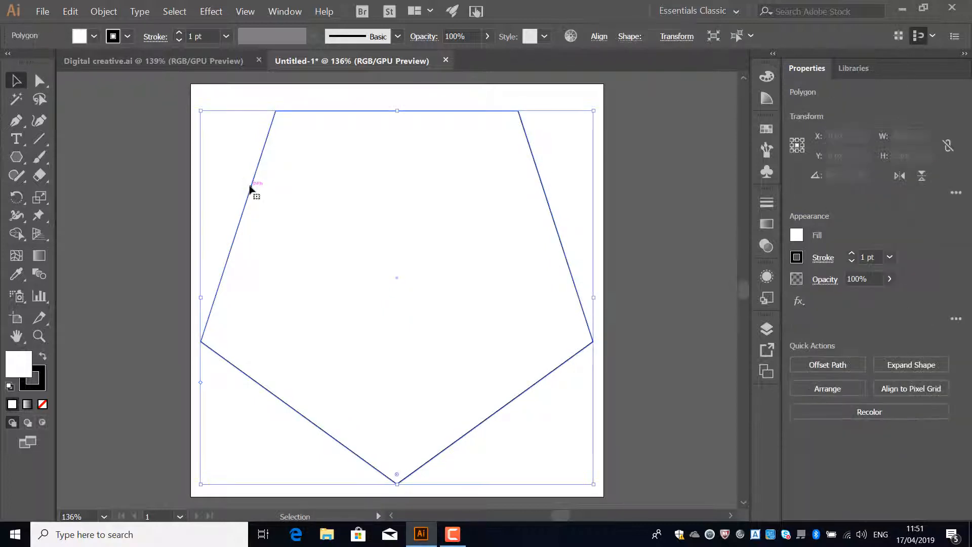
{"action": "left_click", "coordinate": [103, 14]}
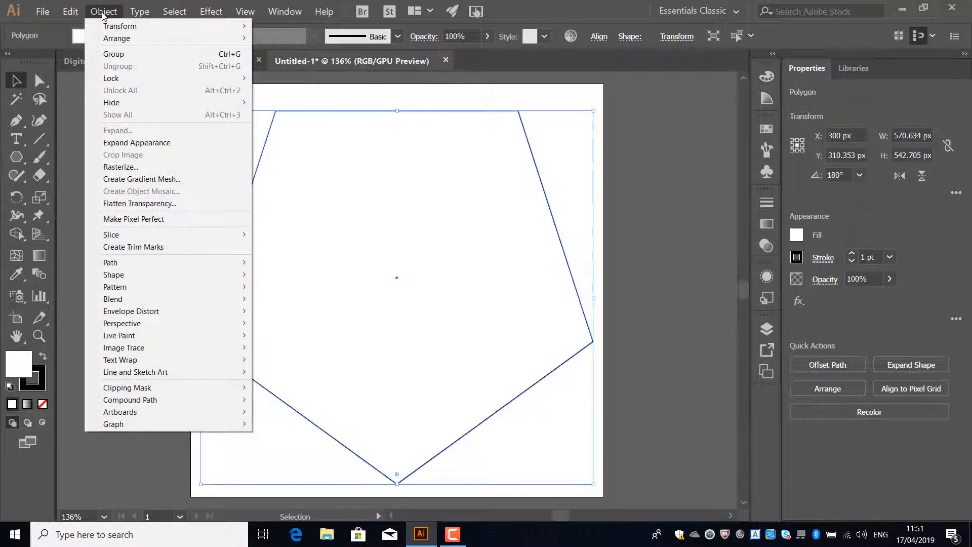
{"action": "mouse_move", "coordinate": [147, 265]}
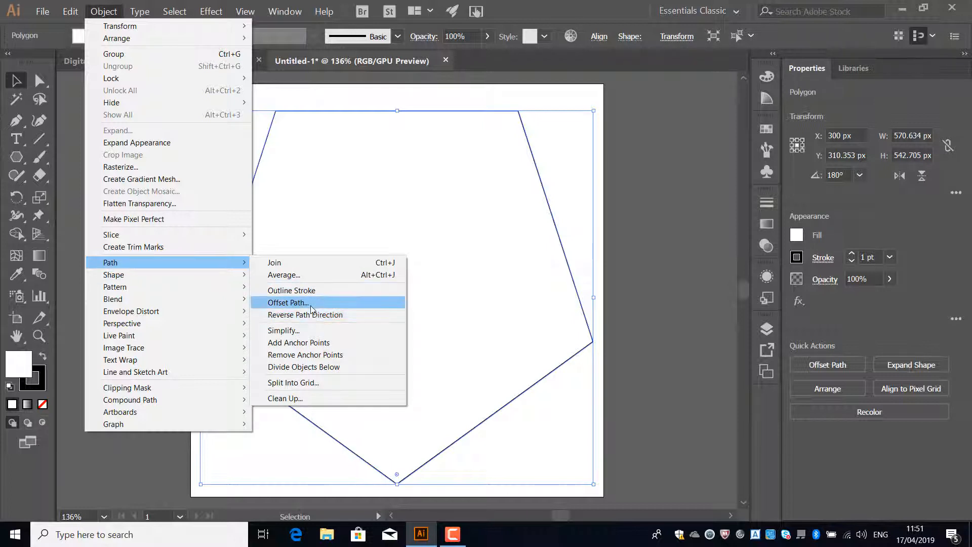
{"action": "left_click", "coordinate": [288, 303]}
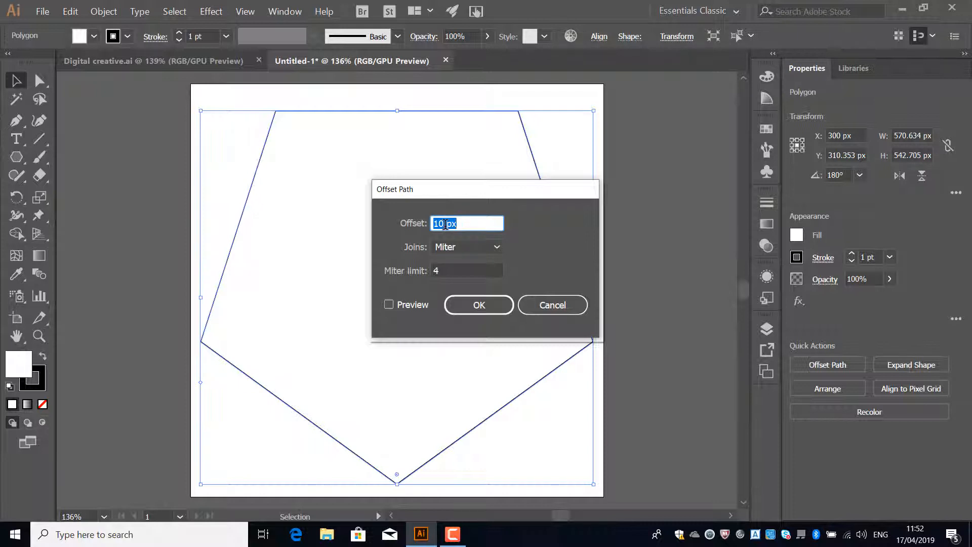
{"action": "left_click", "coordinate": [389, 305]}
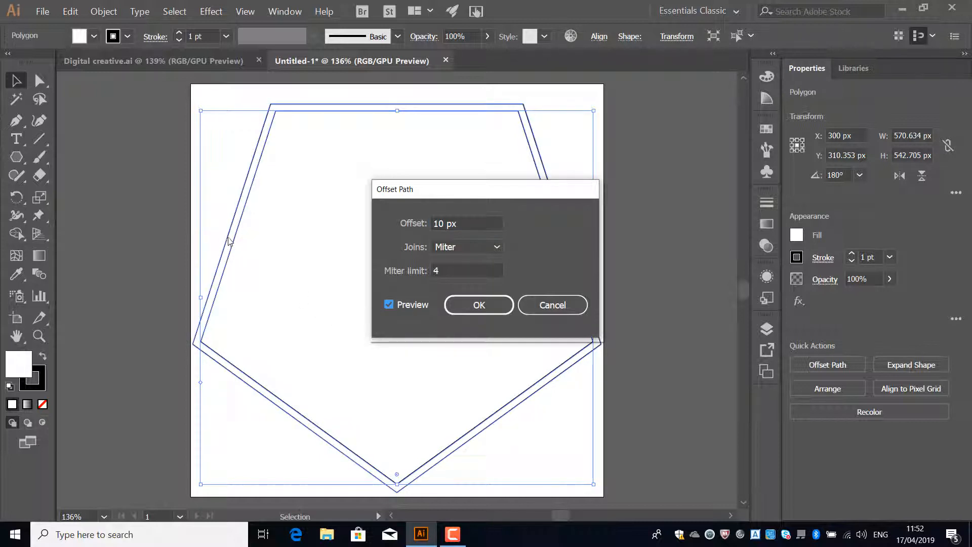
{"action": "left_click", "coordinate": [488, 305]}
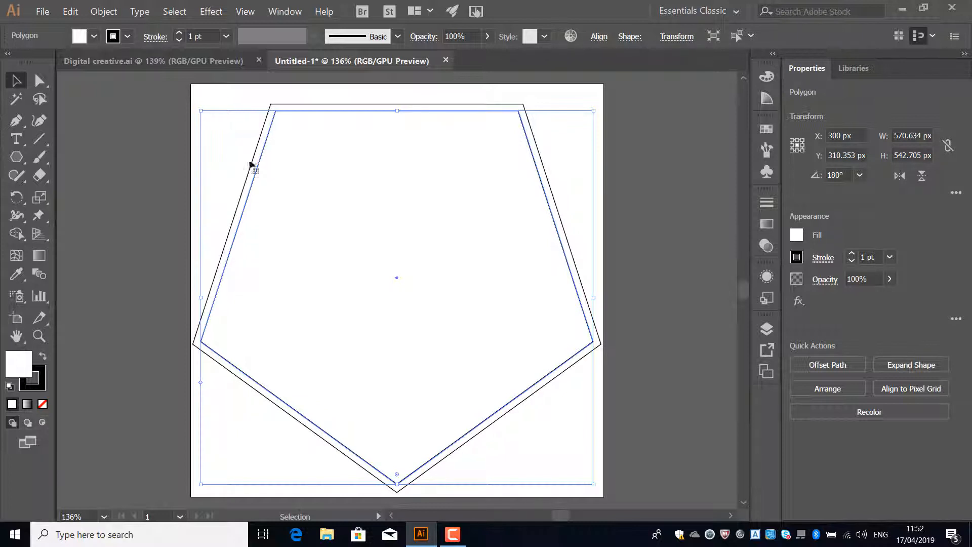
Offset the original pentagon's path inward by -20 px with miter joins
{"action": "left_click", "coordinate": [99, 15]}
{"action": "mouse_move", "coordinate": [192, 263]}
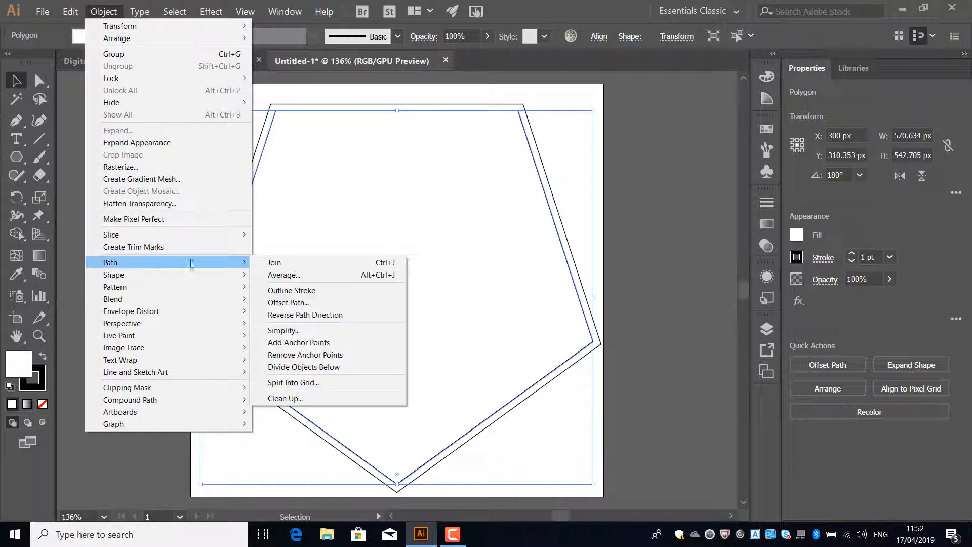
{"action": "left_click", "coordinate": [304, 303]}
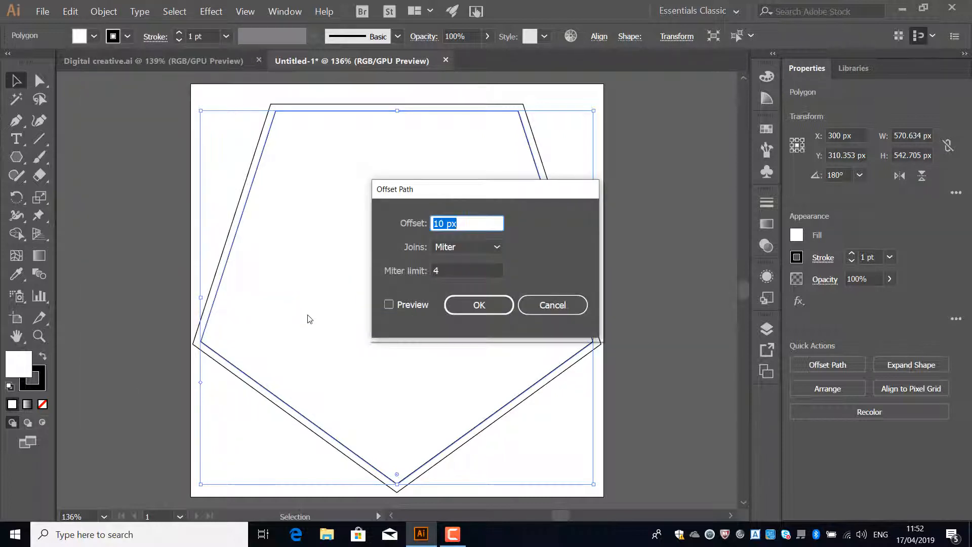
{"action": "left_click", "coordinate": [439, 226]}
{"action": "type", "text": "-"}
{"action": "key", "text": "Delete"}
{"action": "type", "text": "2"}
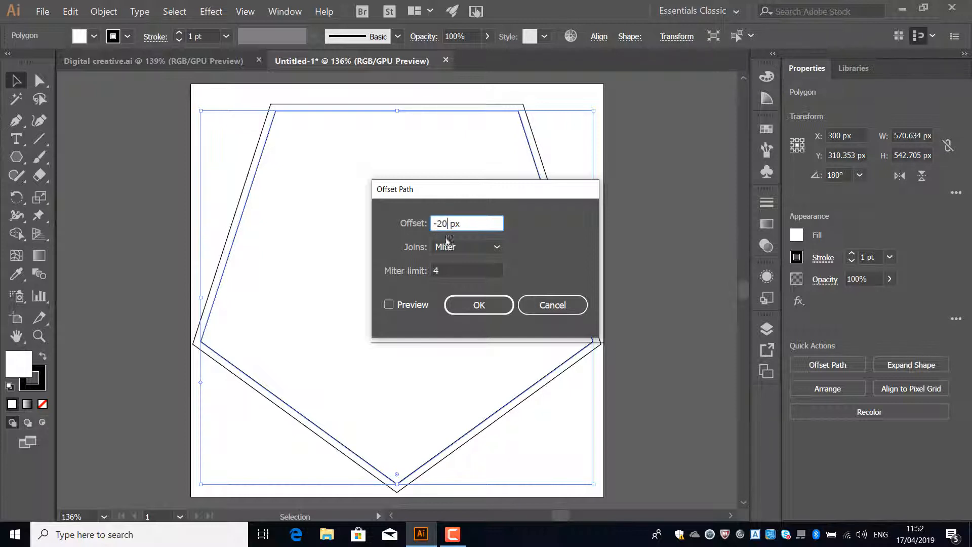
{"action": "left_click", "coordinate": [485, 307]}
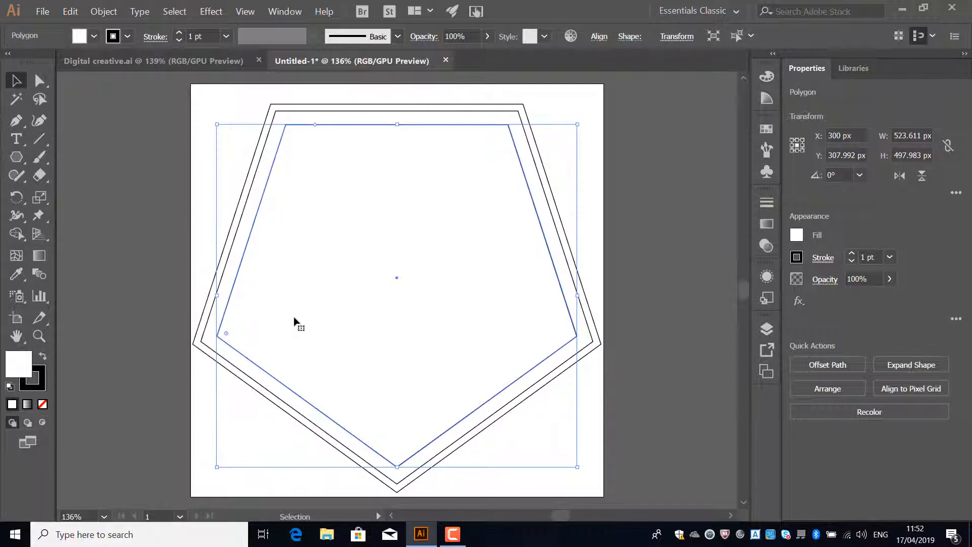
Round the corners of the outermost pentagon with a 25 px corner radius
{"action": "left_click", "coordinate": [199, 348]}
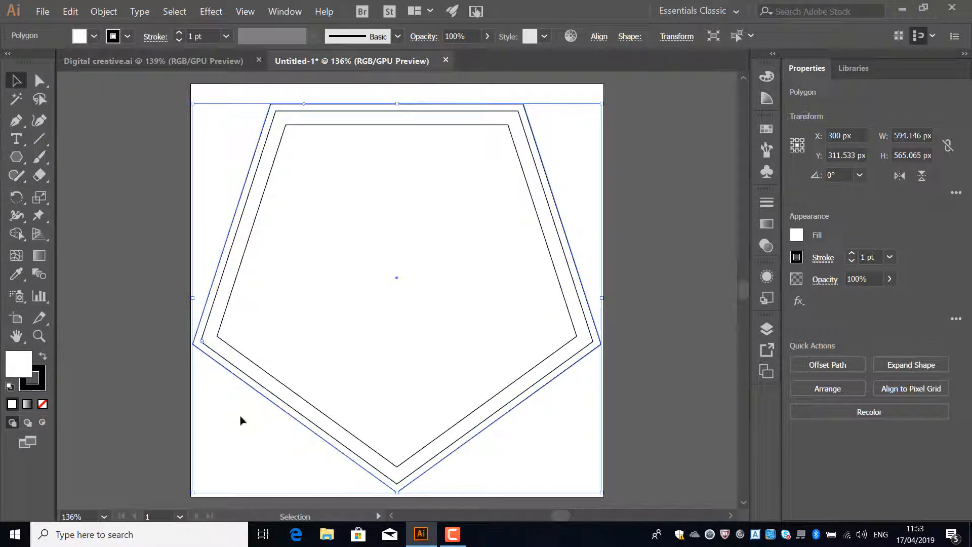
{"action": "left_click", "coordinate": [956, 193]}
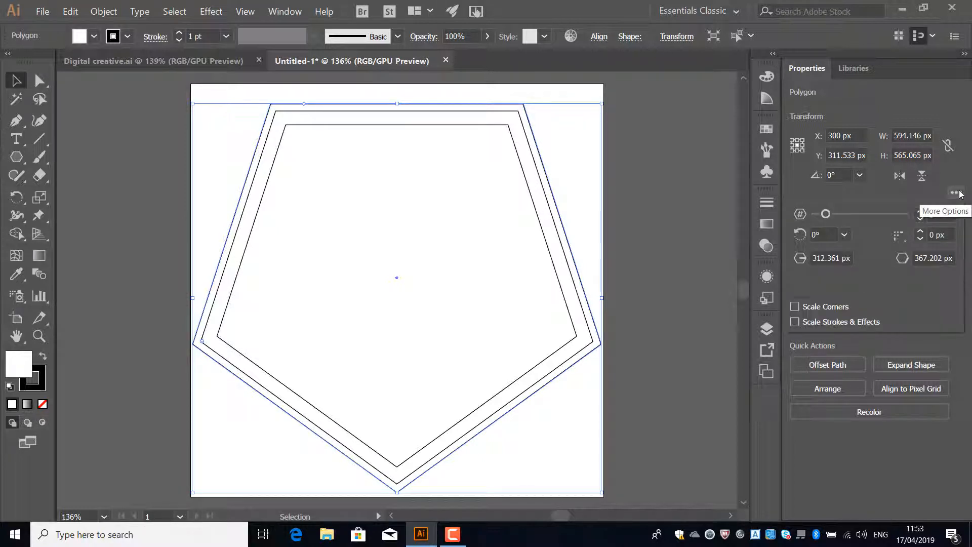
{"action": "left_click", "coordinate": [935, 235]}
{"action": "type", "text": "25"}
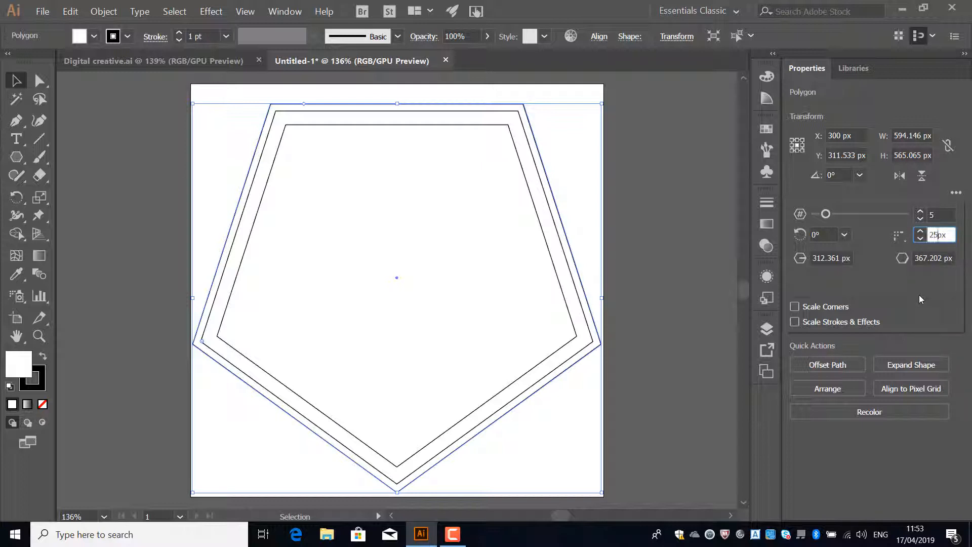
{"action": "key", "text": "Return"}
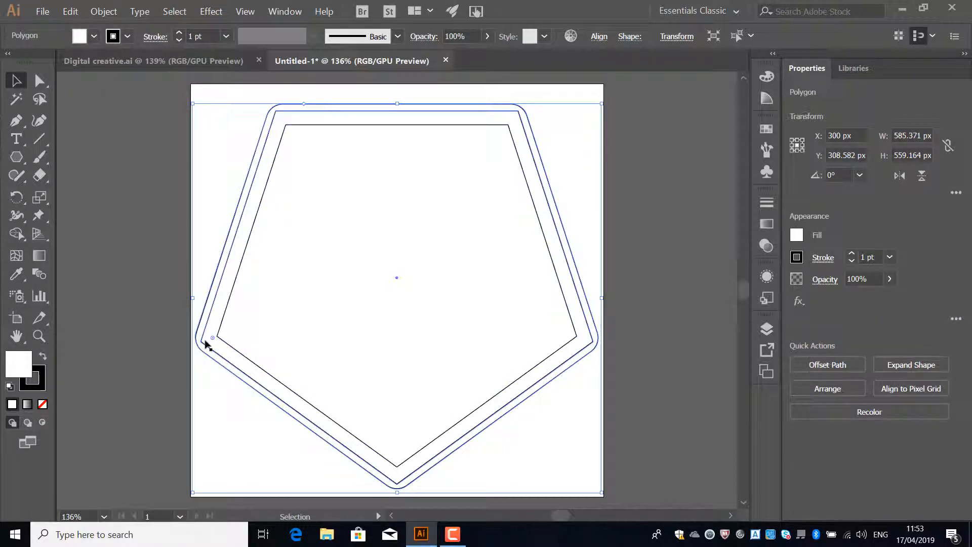
Round the corners of the middle pentagon with a 25 px corner radius
{"action": "left_click", "coordinate": [202, 341]}
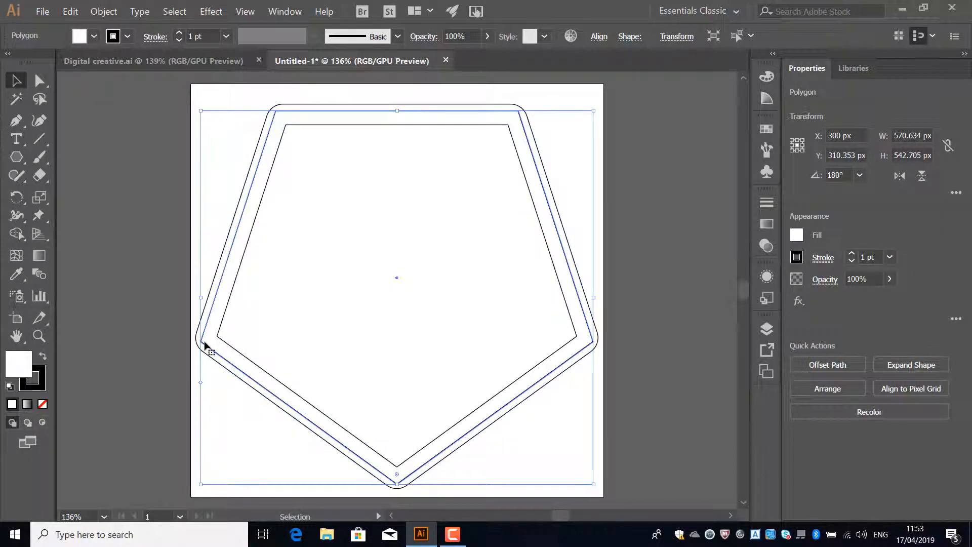
{"action": "left_click", "coordinate": [956, 195]}
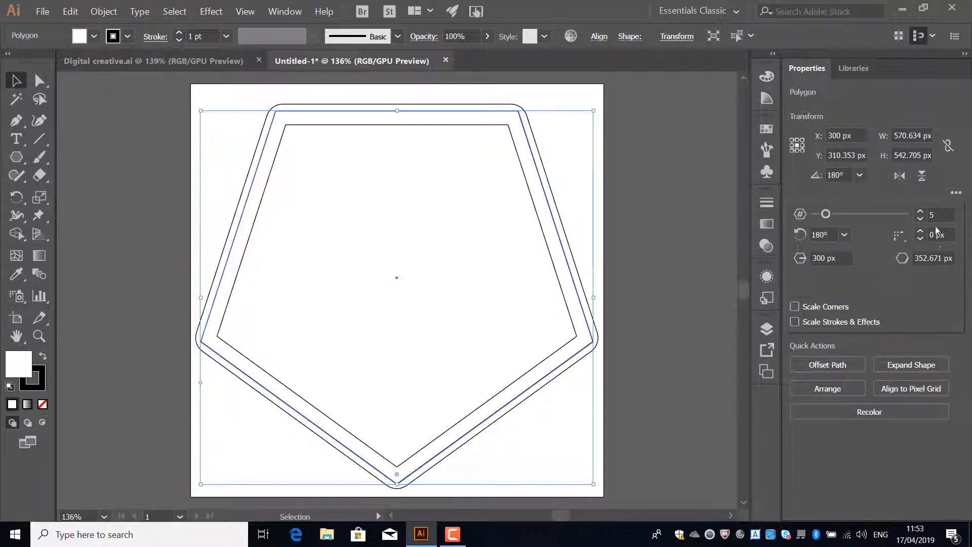
{"action": "left_click_drag", "start_coordinate": [938, 236], "coordinate": [922, 237]}
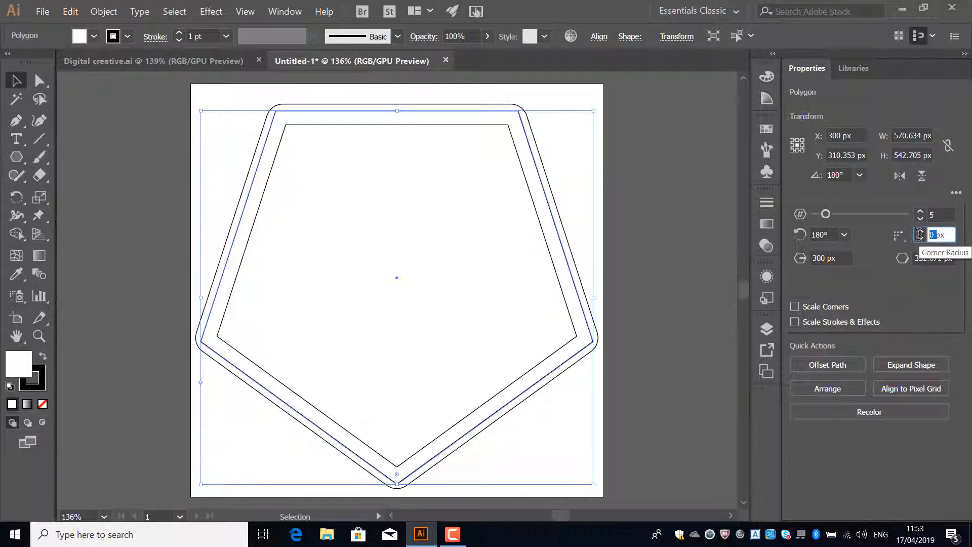
{"action": "type", "text": "25"}
{"action": "key", "text": "Return"}
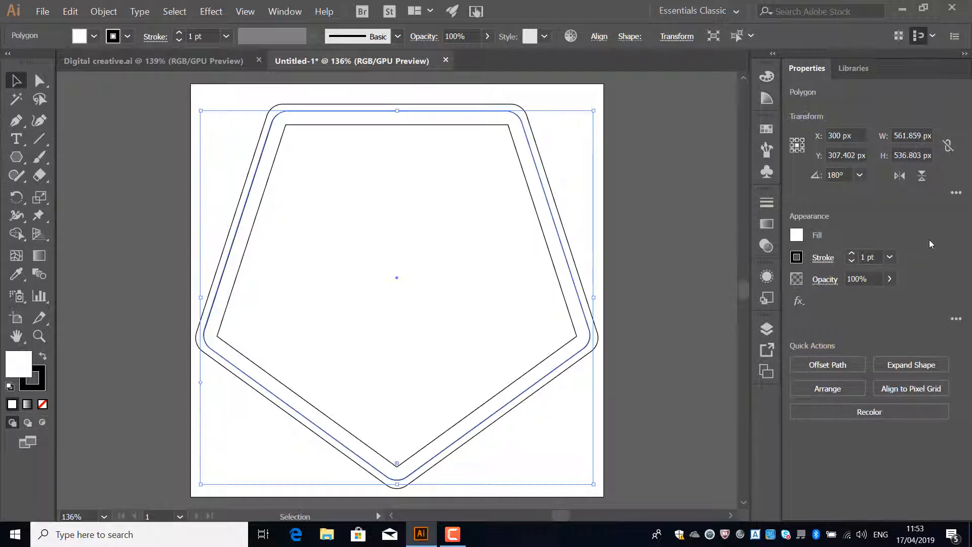
Draw a rectangle about 530 x 108 px across the innermost pentagon, with its lower edge level with the pentagon's side corners
{"action": "left_click", "coordinate": [261, 198]}
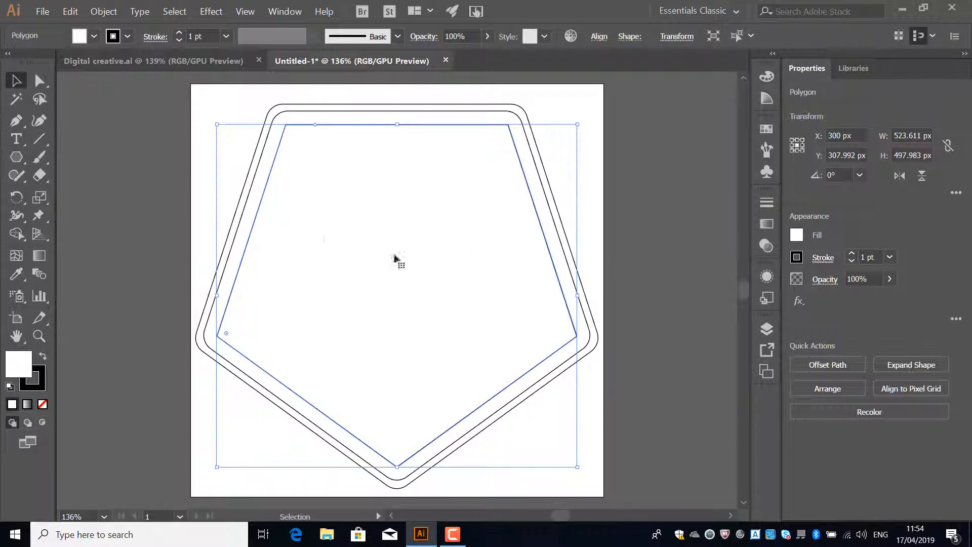
{"action": "left_click_drag", "start_coordinate": [17, 157], "coordinate": [58, 159]}
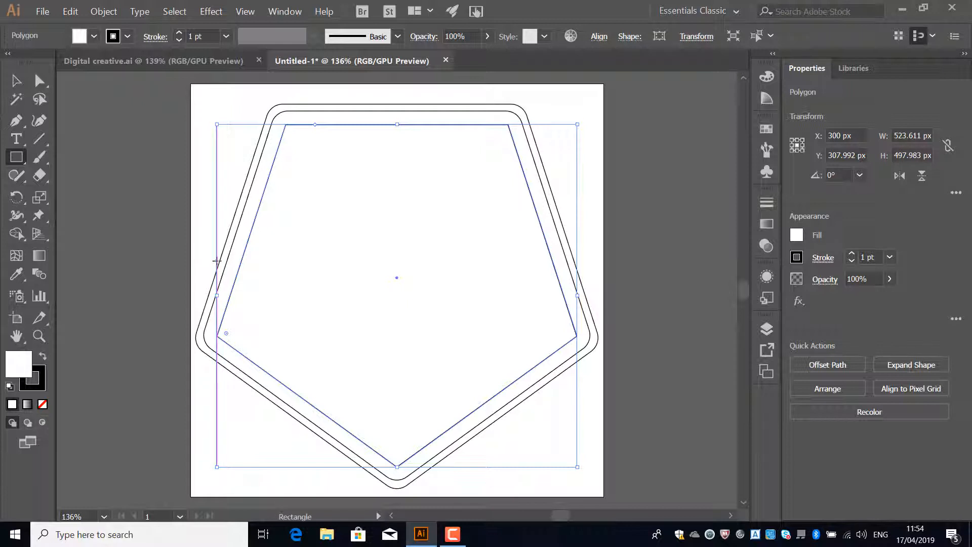
{"action": "left_click_drag", "start_coordinate": [217, 261], "coordinate": [362, 327]}
{"action": "left_click_drag", "start_coordinate": [397, 335], "coordinate": [582, 334]}
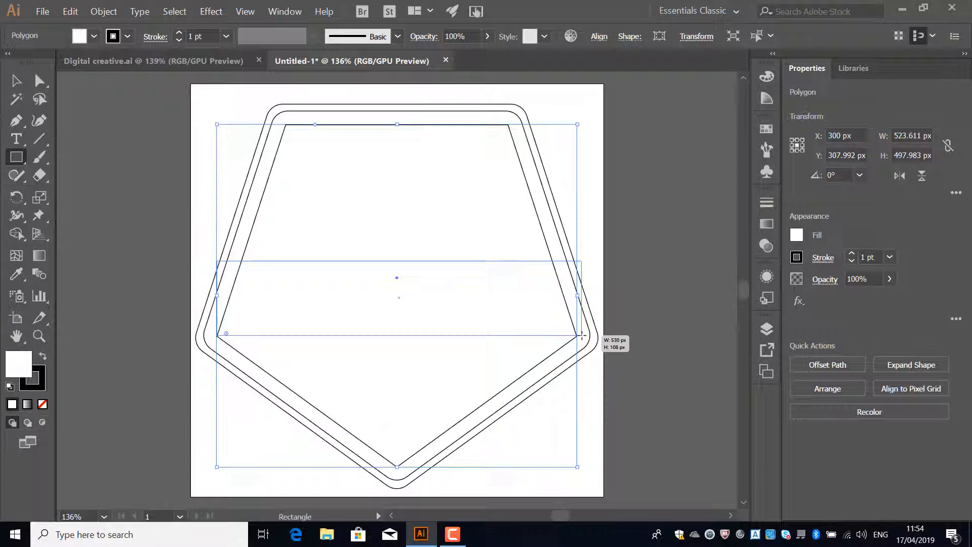
{"action": "left_click_drag", "start_coordinate": [582, 335], "coordinate": [582, 335]}
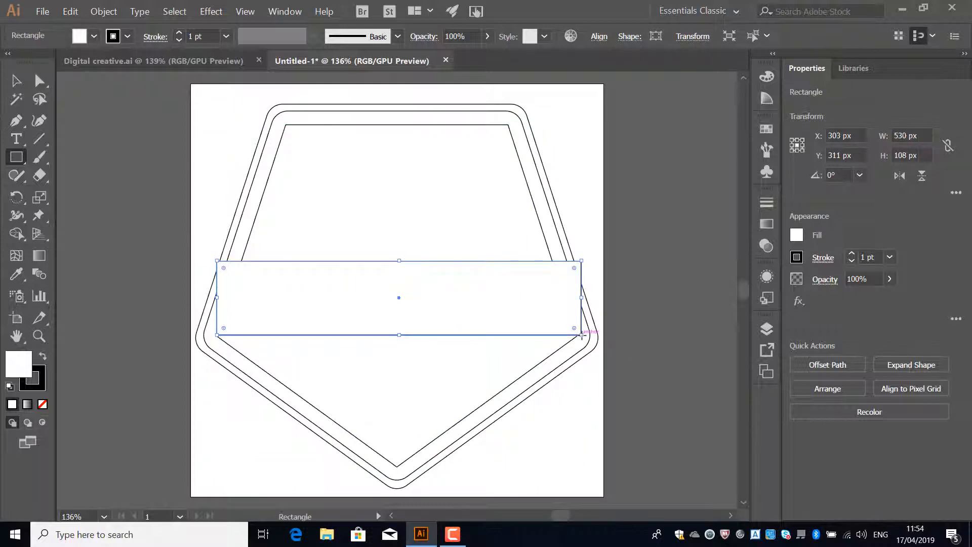
Widen the rectangle on its left side to about 542 px and set its height to 98 px
{"action": "left_click", "coordinate": [40, 82]}
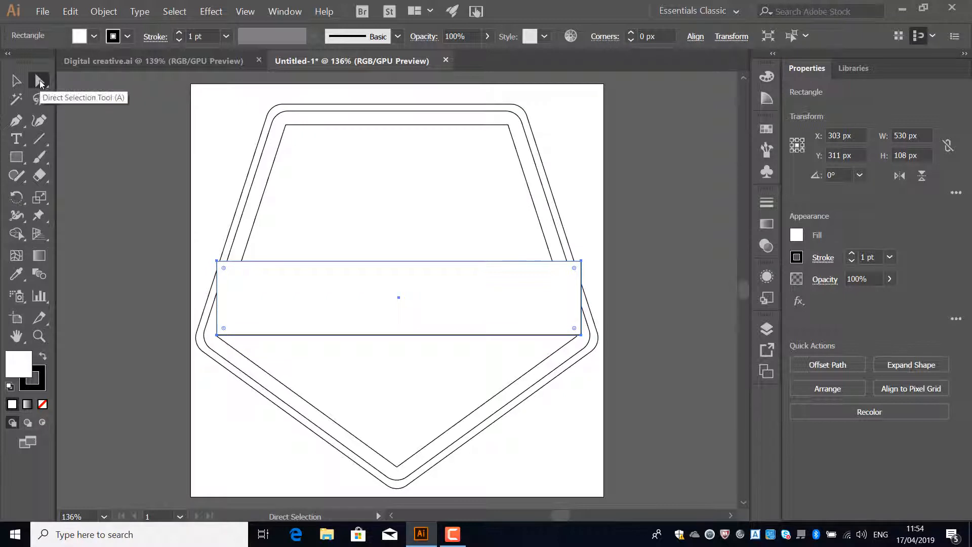
{"action": "left_click", "coordinate": [16, 80]}
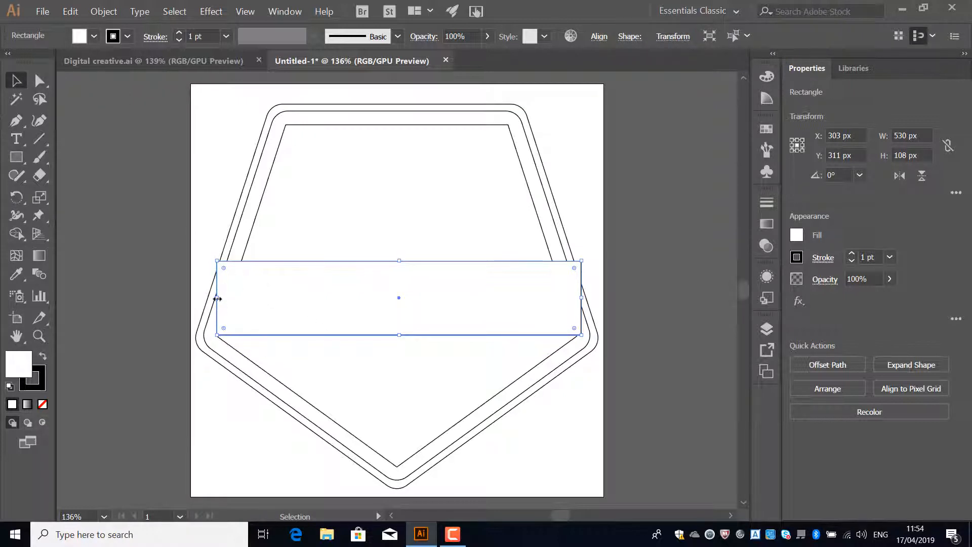
{"action": "left_click_drag", "start_coordinate": [217, 297], "coordinate": [208, 297]}
{"action": "double_click", "coordinate": [906, 155]}
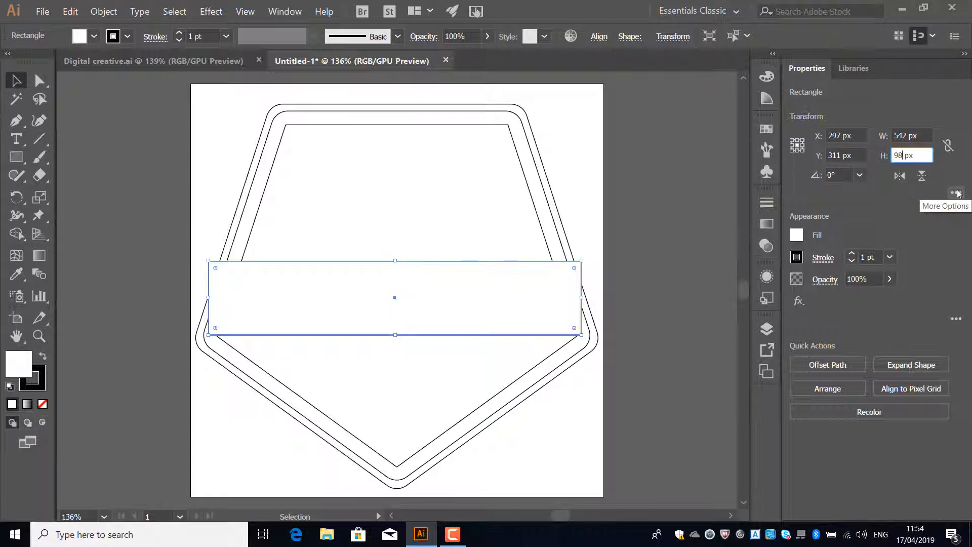
{"action": "key", "text": "Return"}
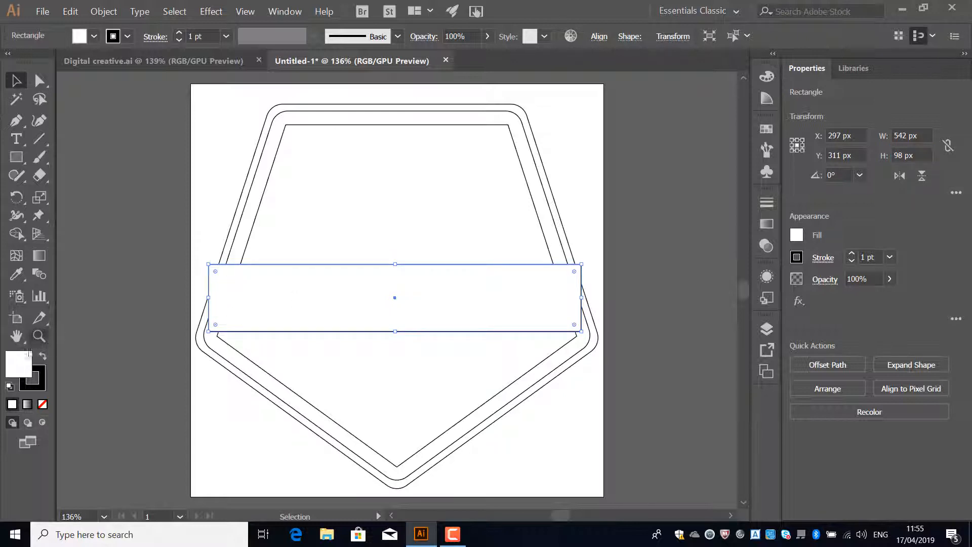
Move the rectangle to about X 304 px, Y 317 px so its lower edge meets the innermost pentagon's side corners
{"action": "left_click", "coordinate": [43, 338]}
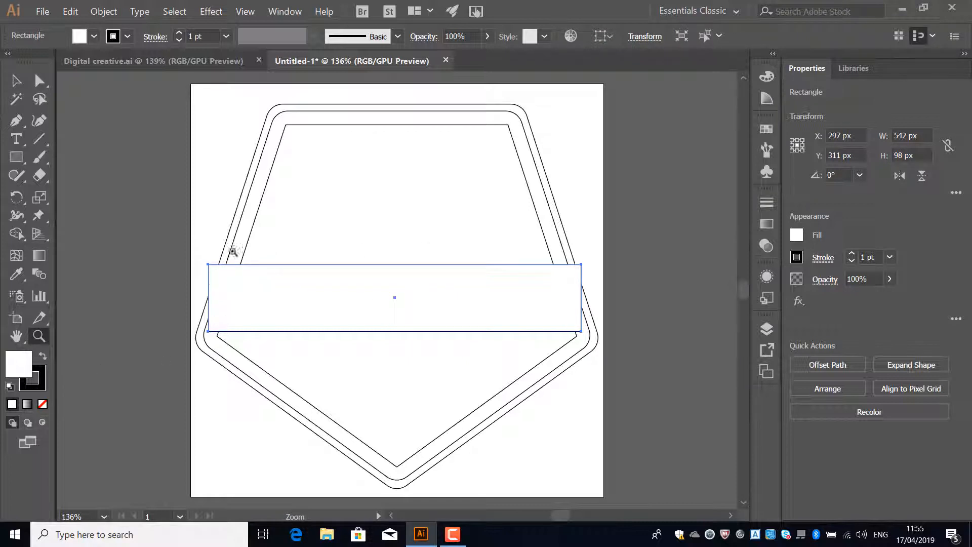
{"action": "left_click_drag", "start_coordinate": [201, 243], "coordinate": [325, 311]}
{"action": "key", "text": "v"}
{"action": "left_click_drag", "start_coordinate": [481, 340], "coordinate": [360, 219]}
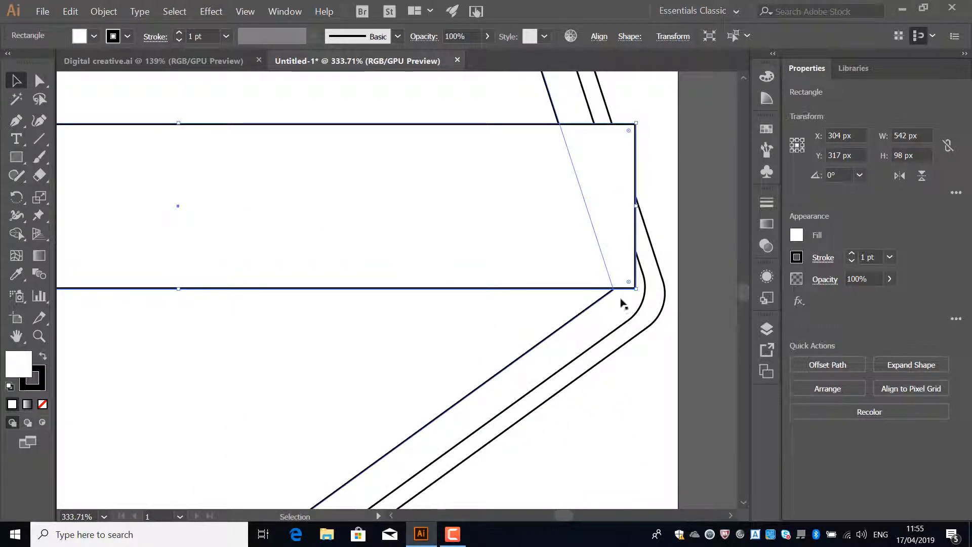
Remove both the fill and the stroke from the rectangle
{"action": "left_click", "coordinate": [42, 404]}
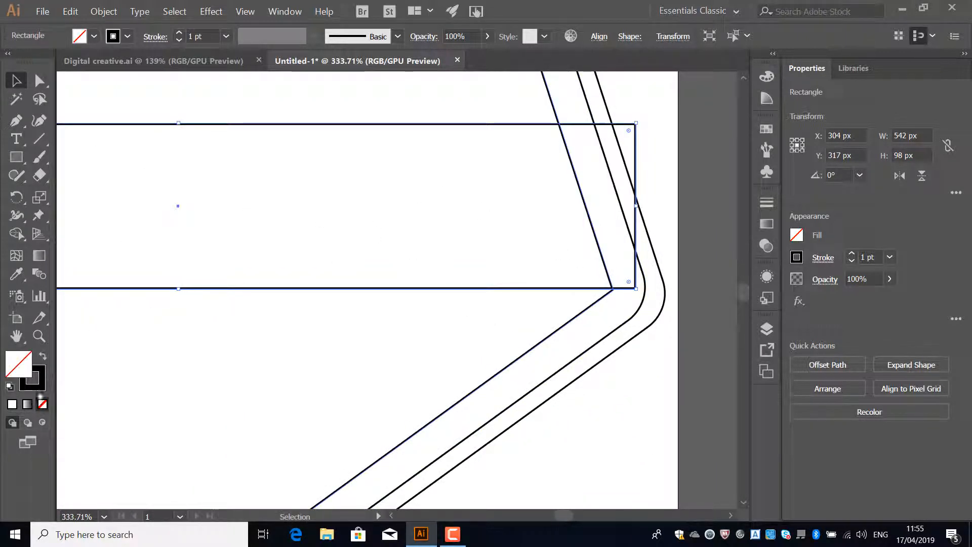
{"action": "left_click", "coordinate": [43, 390]}
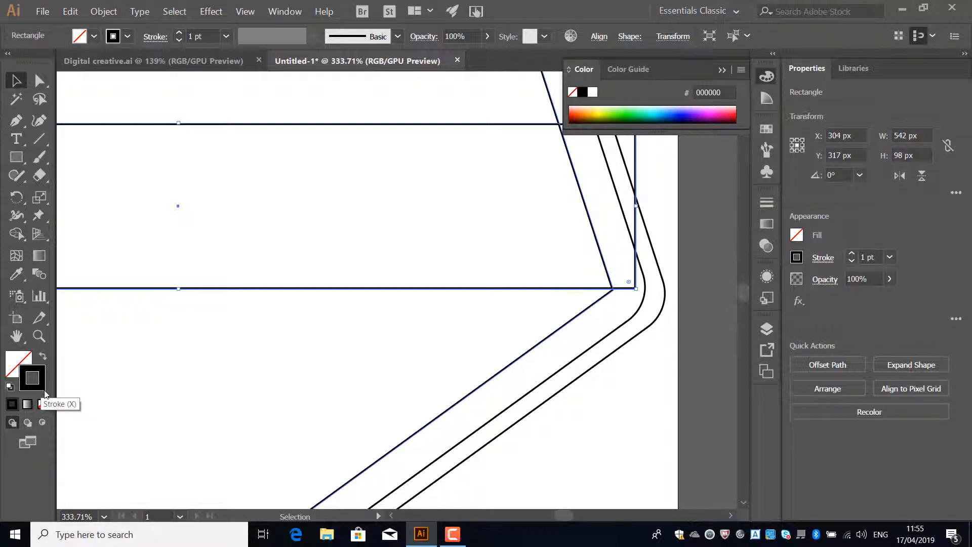
{"action": "left_click", "coordinate": [42, 403]}
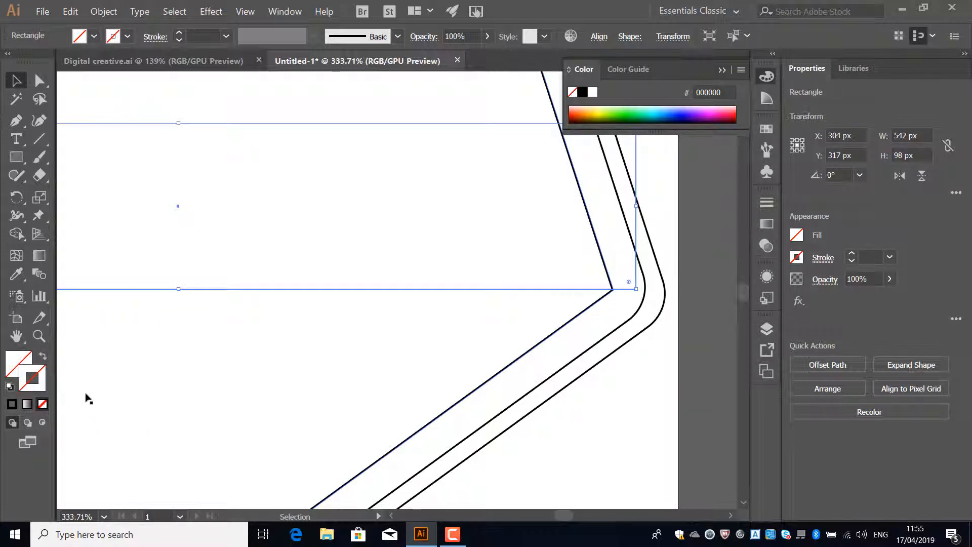
Cut the rectangle out of the innermost pentagon with the Pathfinder's Minus Front operation
{"action": "left_click_drag", "start_coordinate": [117, 364], "coordinate": [511, 358]}
{"action": "left_click_drag", "start_coordinate": [243, 341], "coordinate": [93, 337]}
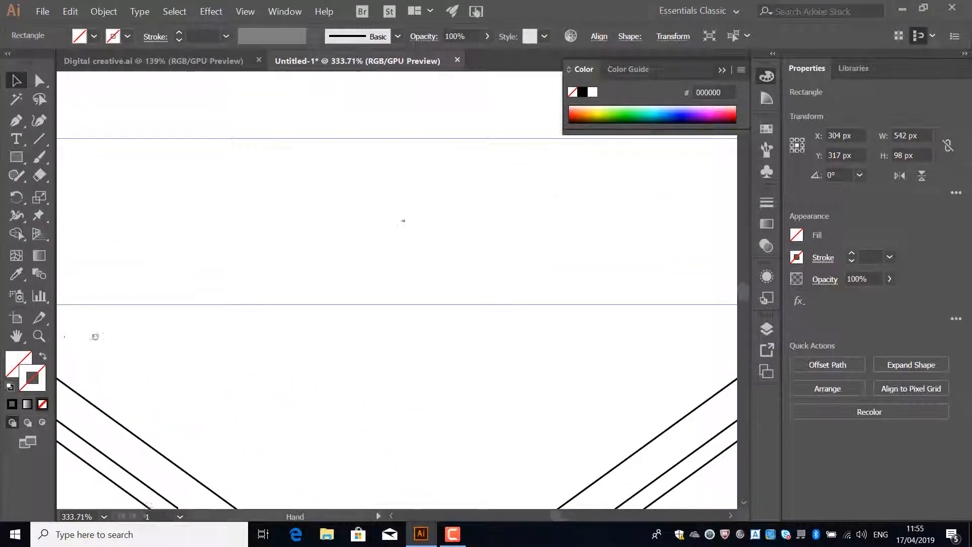
{"action": "left_click_drag", "start_coordinate": [480, 338], "coordinate": [401, 358]}
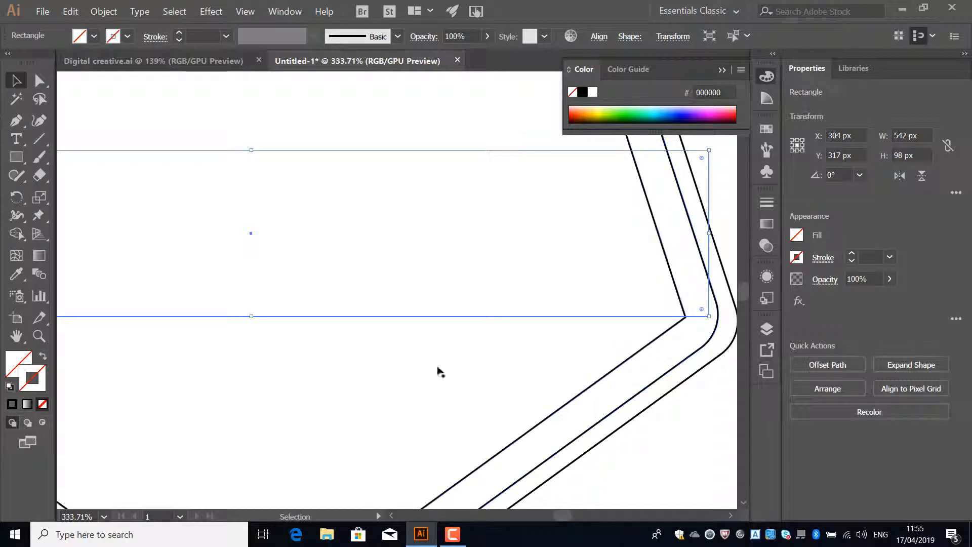
{"action": "left_click", "coordinate": [245, 11]}
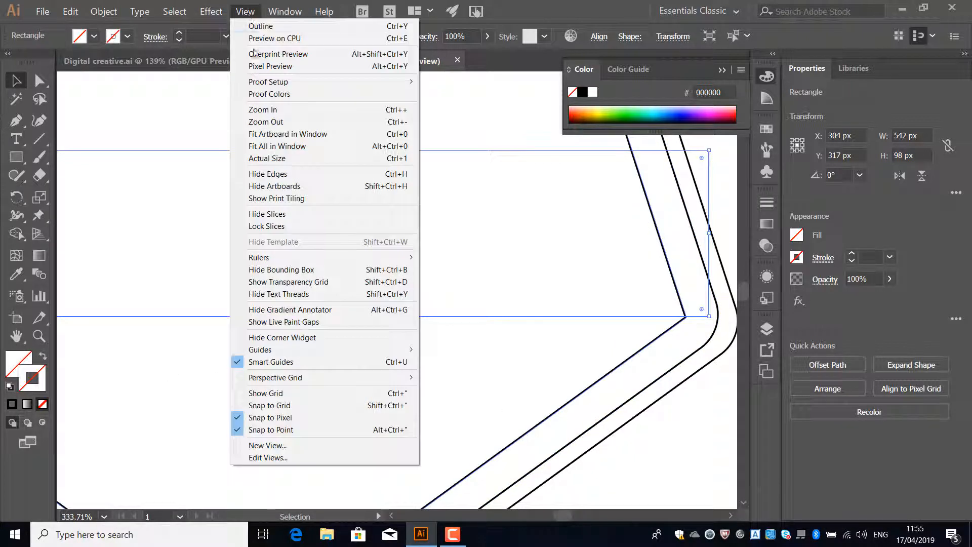
{"action": "left_click", "coordinate": [268, 135]}
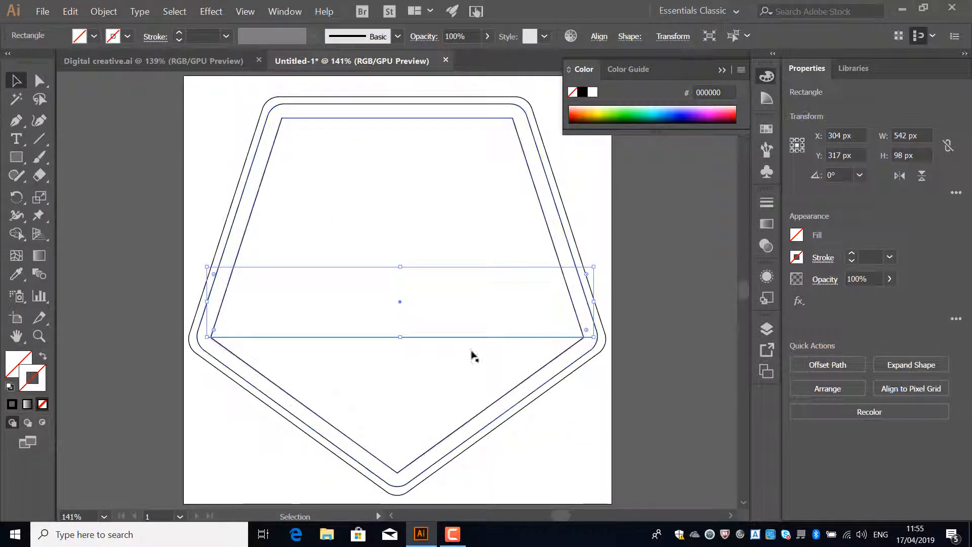
{"action": "left_click", "coordinate": [221, 328], "text": "shift"}
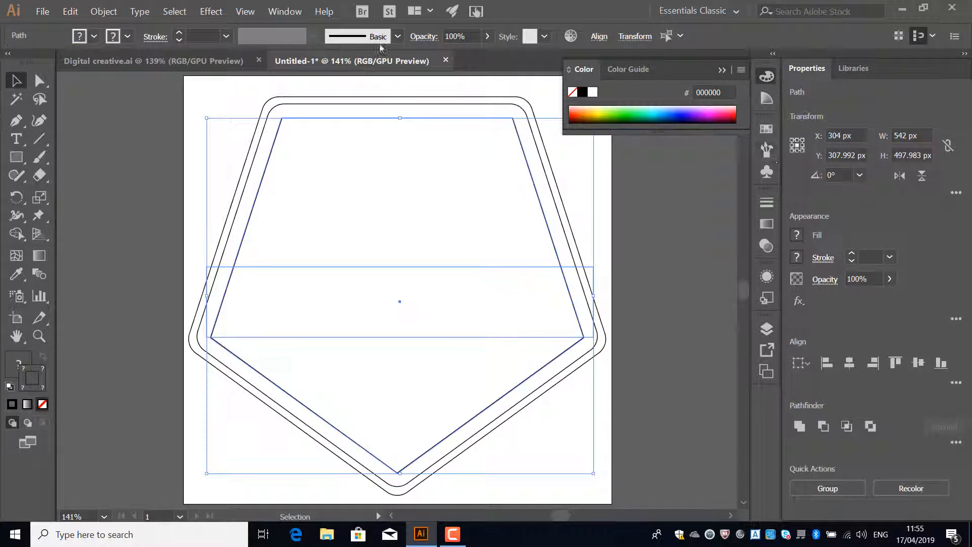
{"action": "left_click", "coordinate": [285, 11]}
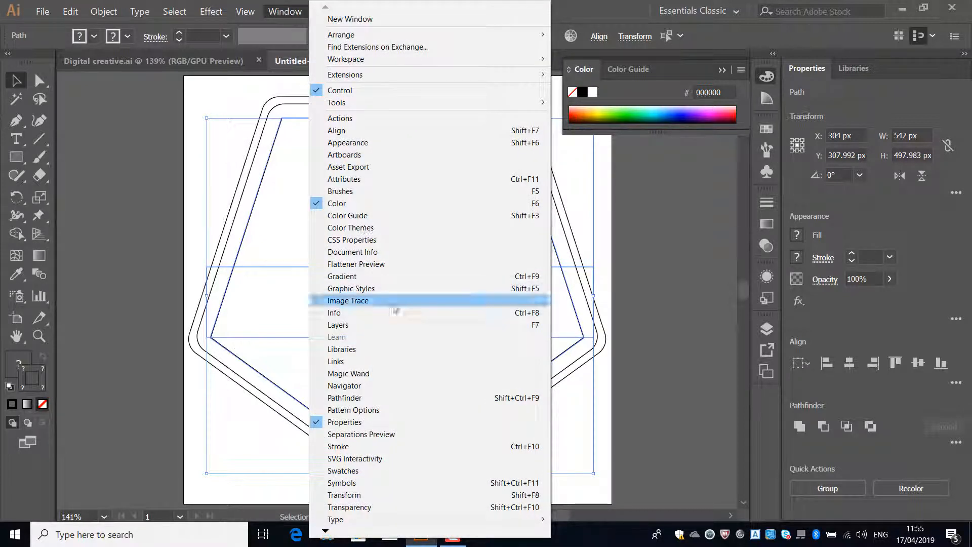
{"action": "left_click", "coordinate": [355, 398]}
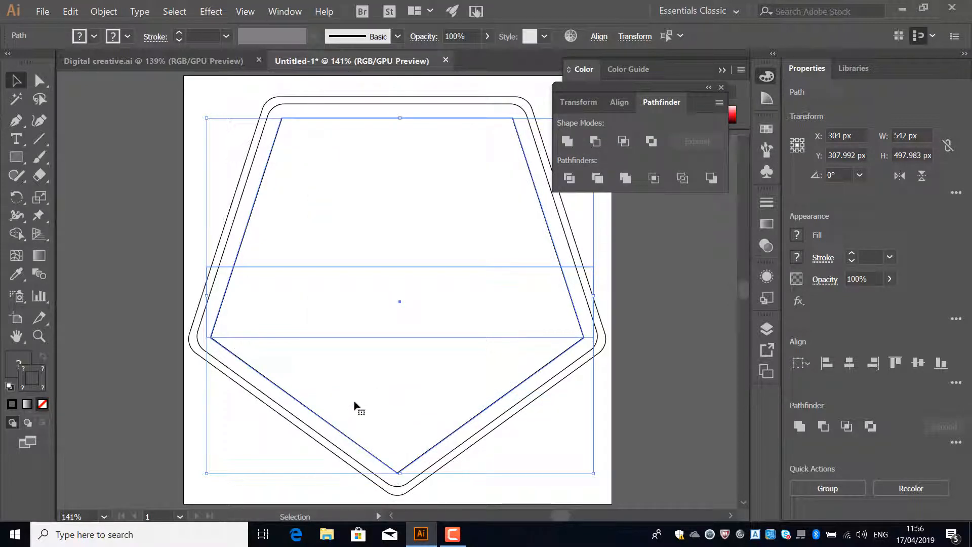
{"action": "left_click", "coordinate": [596, 143]}
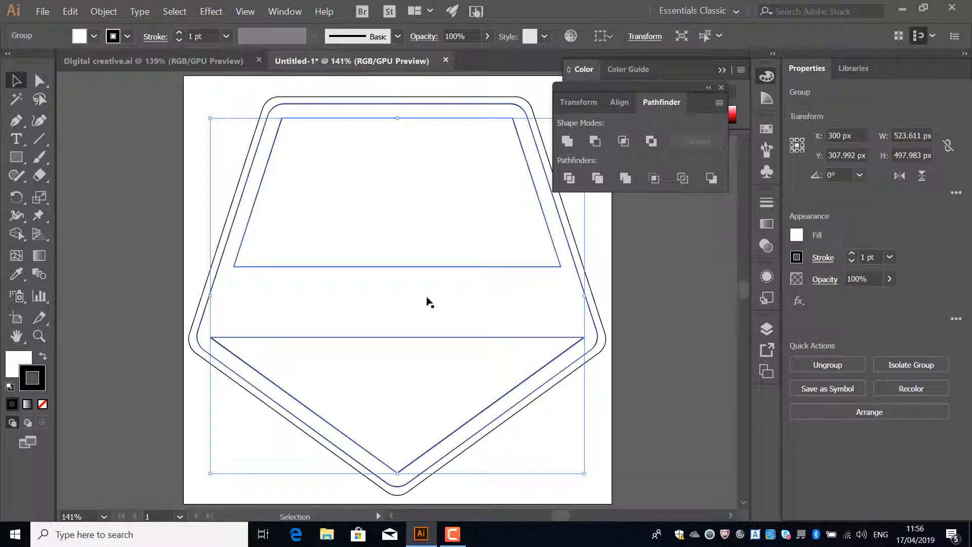
Add the point text CREATIVE in the empty band between the two pieces of the innermost pentagon
{"action": "left_click", "coordinate": [17, 141]}
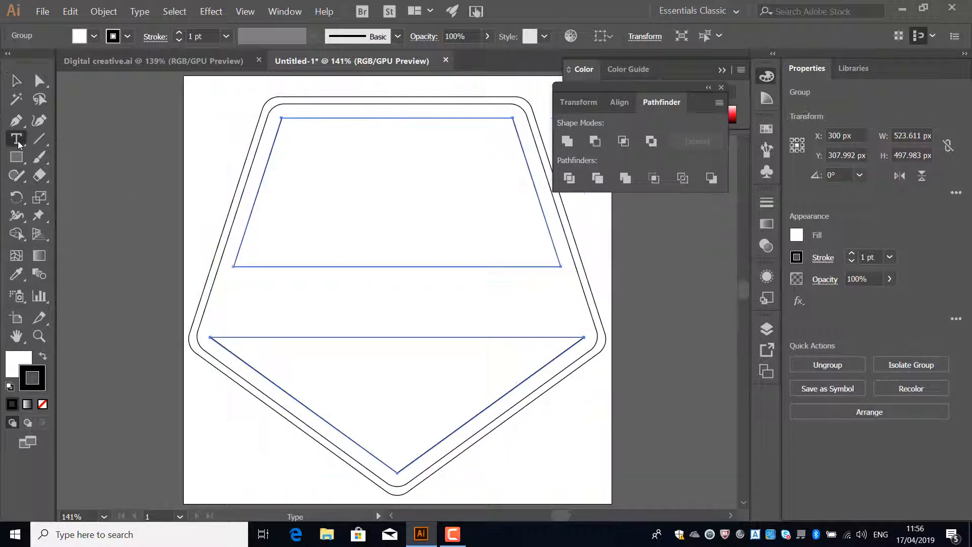
{"action": "left_click", "coordinate": [81, 139]}
{"action": "left_click", "coordinate": [234, 301]}
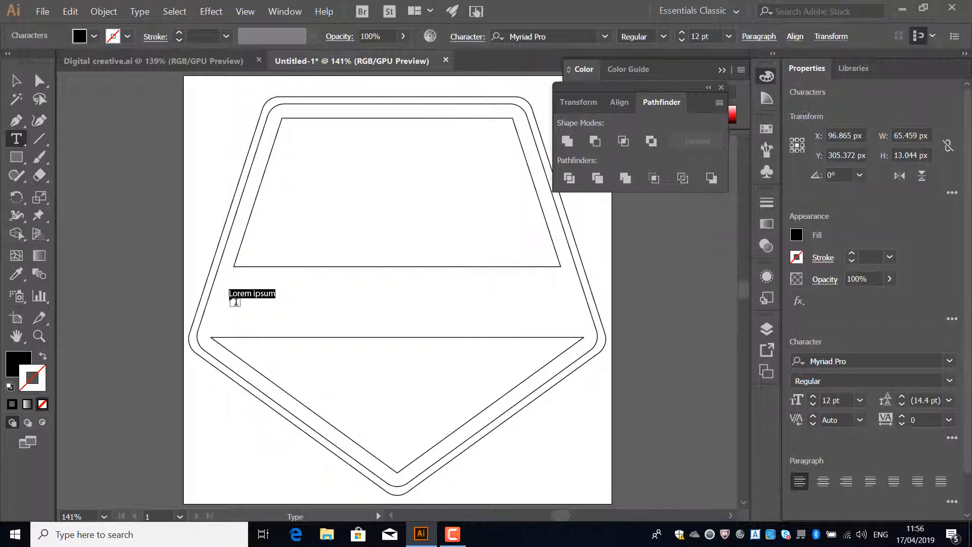
{"action": "type", "text": "q"}
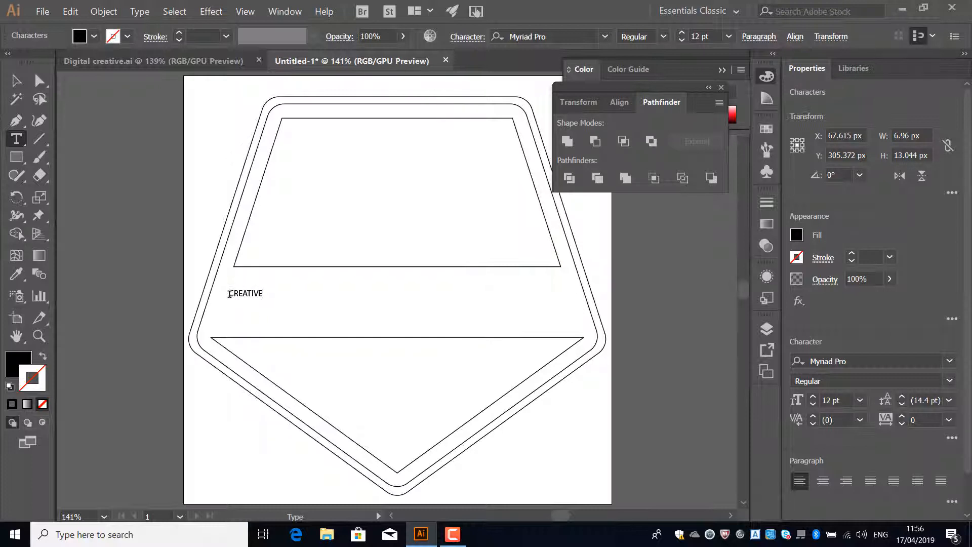
Set the font size of the whole word CREATIVE to 98 pt
{"action": "left_click_drag", "start_coordinate": [230, 293], "coordinate": [271, 286]}
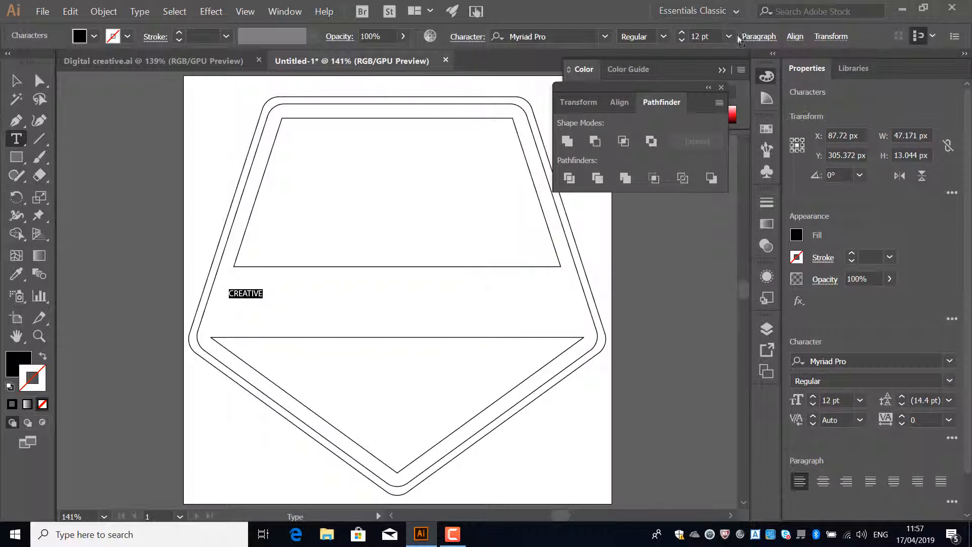
{"action": "left_click", "coordinate": [697, 37]}
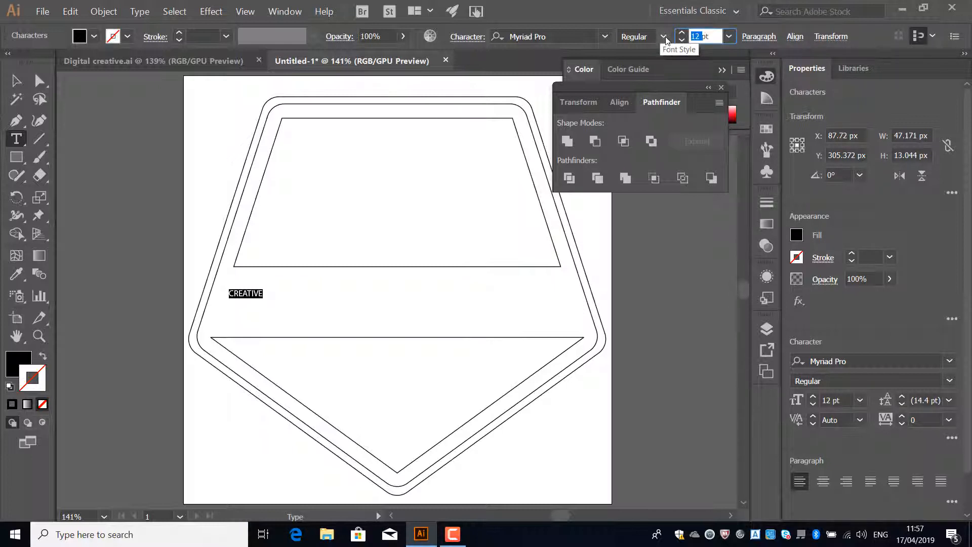
{"action": "type", "text": "98"}
{"action": "key", "text": "Return"}
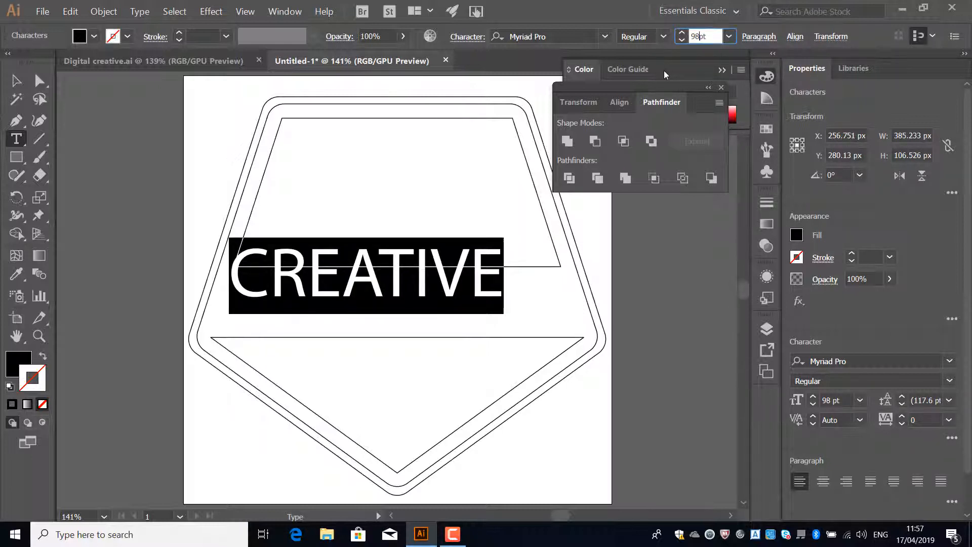
Change the font of the CREATIVE text to Montserrat-Regular
{"action": "left_click", "coordinate": [604, 38]}
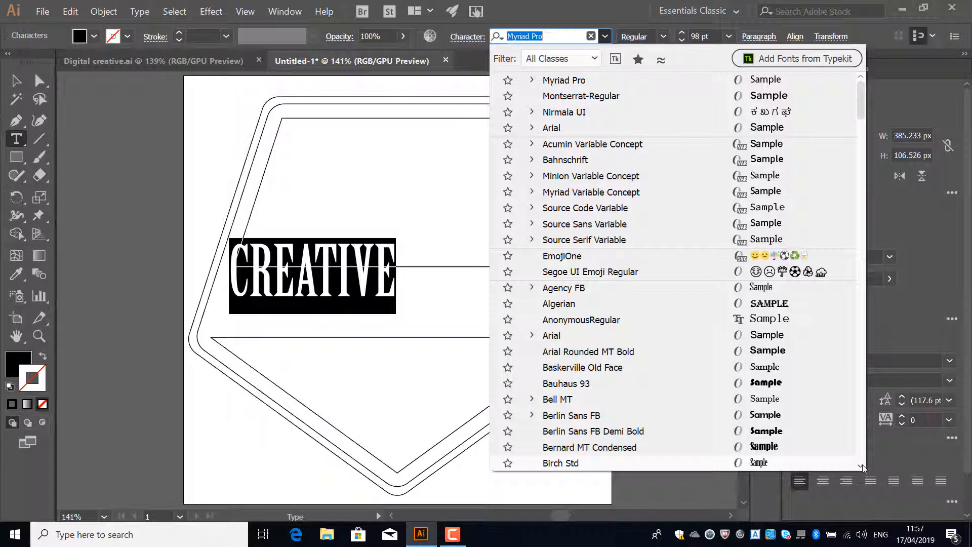
{"action": "scroll", "coordinate": [862, 463], "scroll_direction": "down", "scroll_amount": 11}
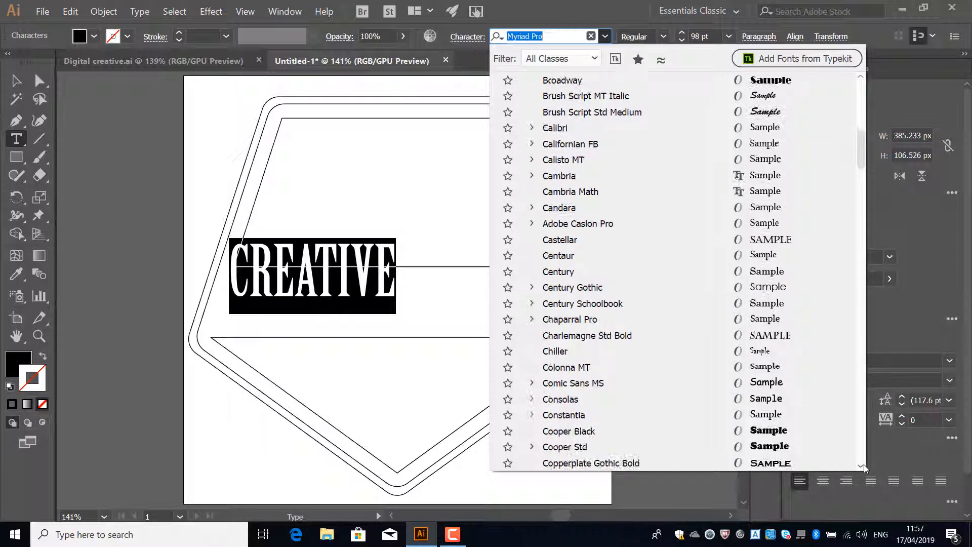
{"action": "scroll", "coordinate": [863, 464], "scroll_direction": "down", "scroll_amount": 11}
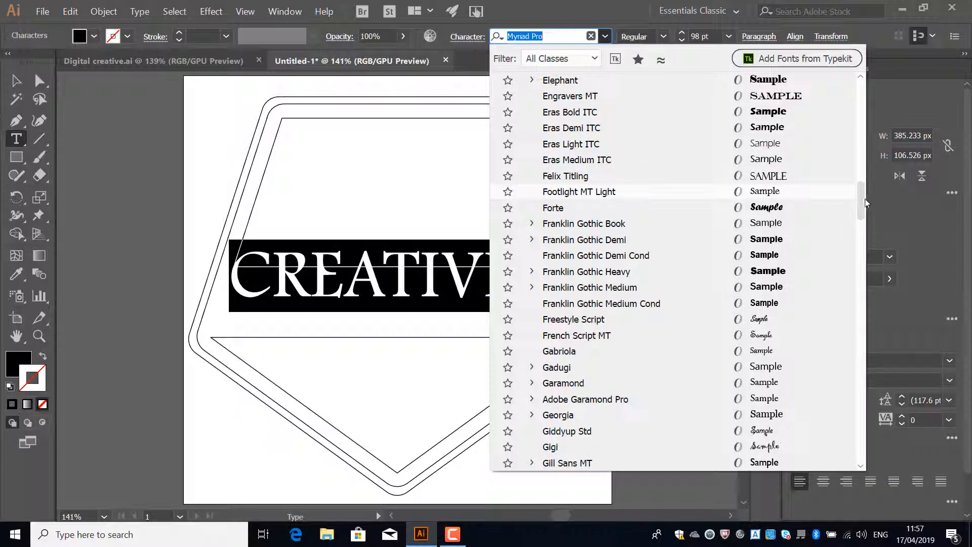
{"action": "left_click_drag", "start_coordinate": [863, 201], "coordinate": [863, 284]}
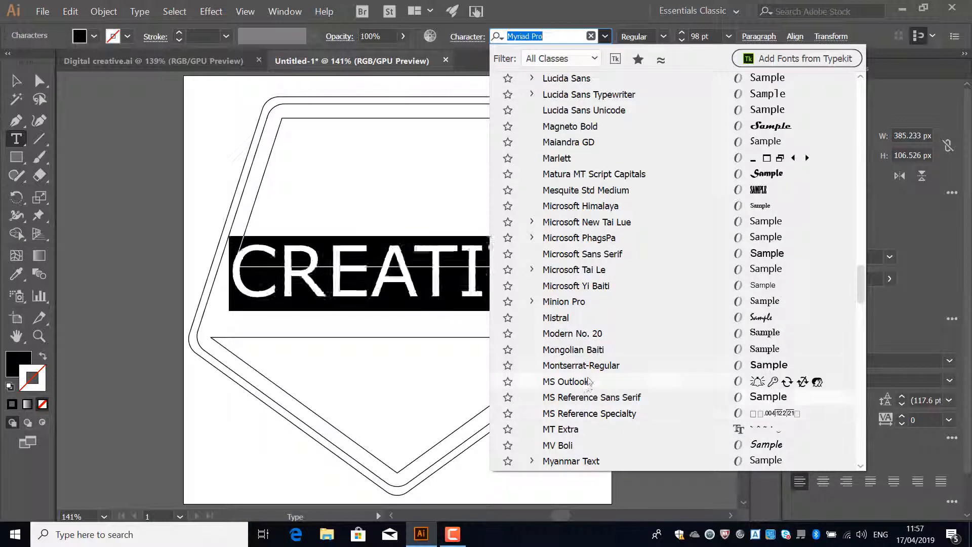
{"action": "left_click", "coordinate": [591, 366]}
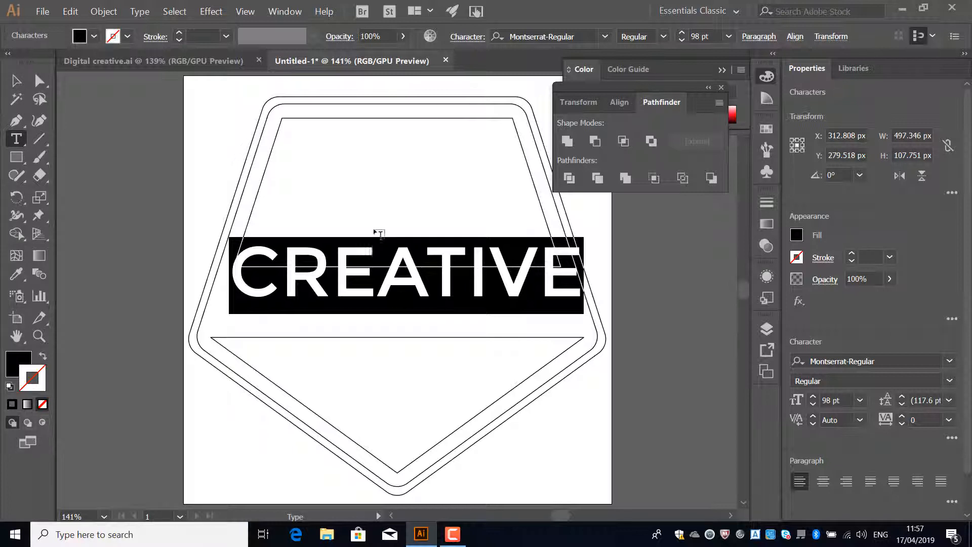
Move the CREATIVE text down into the empty band so its letters' bases slightly overlap the lower triangle's upper edge
{"action": "left_click", "coordinate": [16, 80]}
{"action": "left_click_drag", "start_coordinate": [309, 280], "coordinate": [299, 329]}
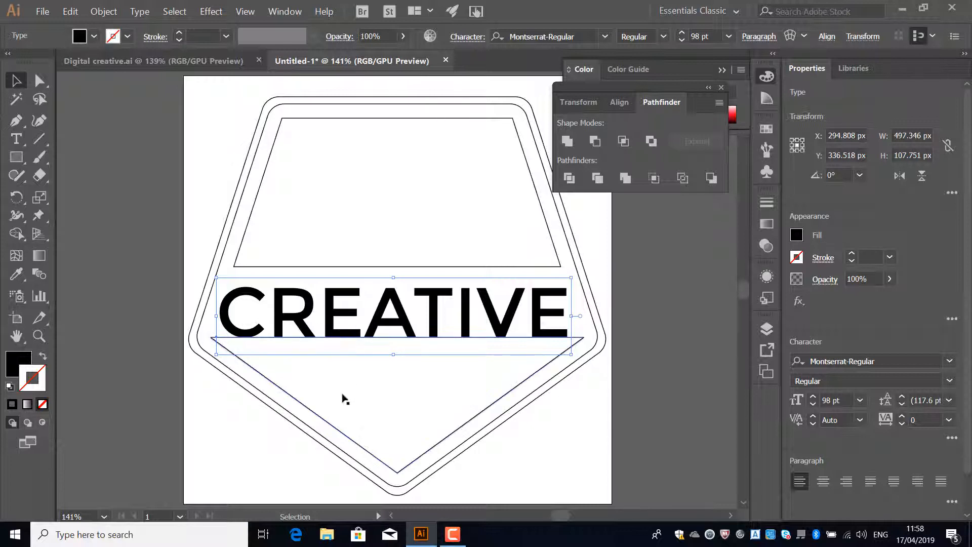
{"action": "left_click_drag", "start_coordinate": [304, 322], "coordinate": [301, 322]}
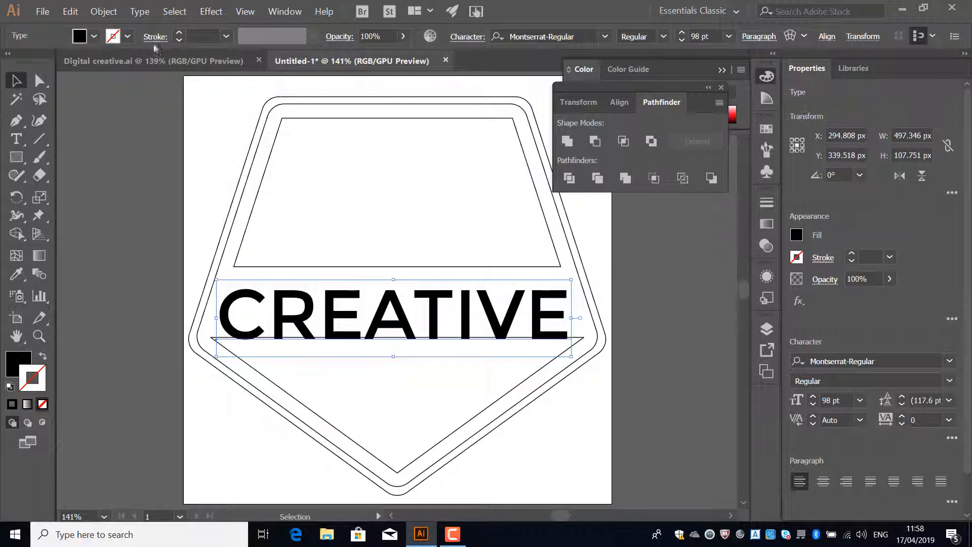
Convert the CREATIVE text to outlines and nudge it 1 px right and 1 px up
{"action": "left_click", "coordinate": [139, 11]}
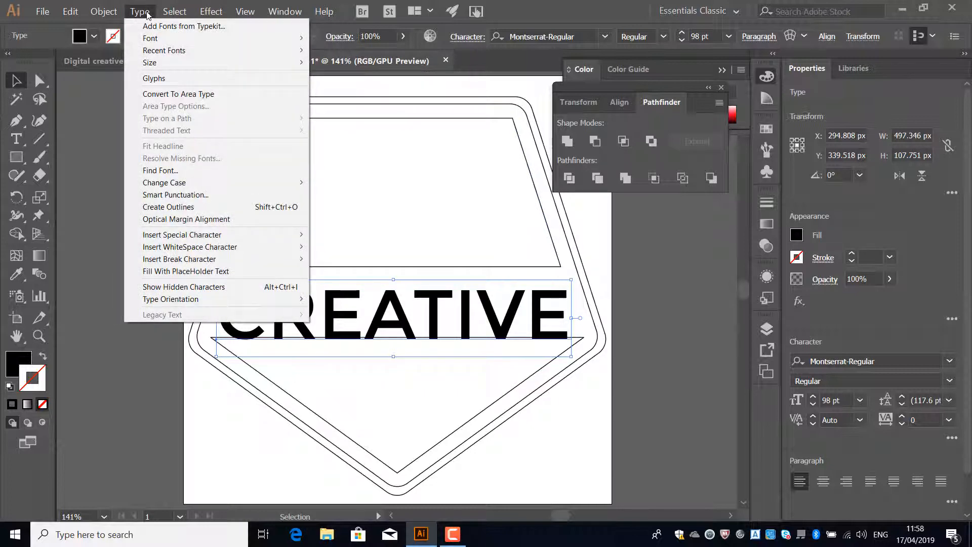
{"action": "left_click", "coordinate": [165, 207]}
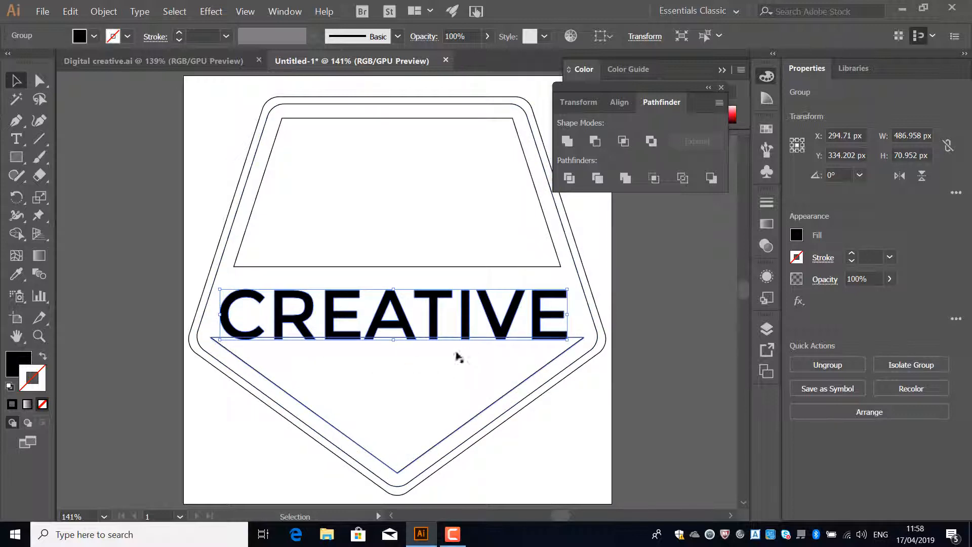
{"action": "key", "text": "Right"}
{"action": "key", "text": "Up"}
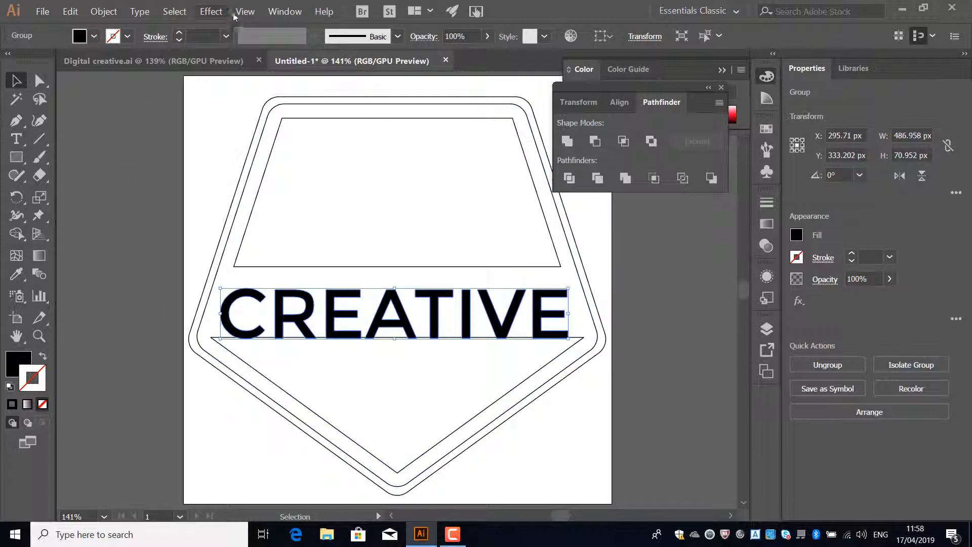
Show the rulers and place a vertical guide through the badge's centre at the pentagon's lower tip
{"action": "left_click", "coordinate": [239, 14]}
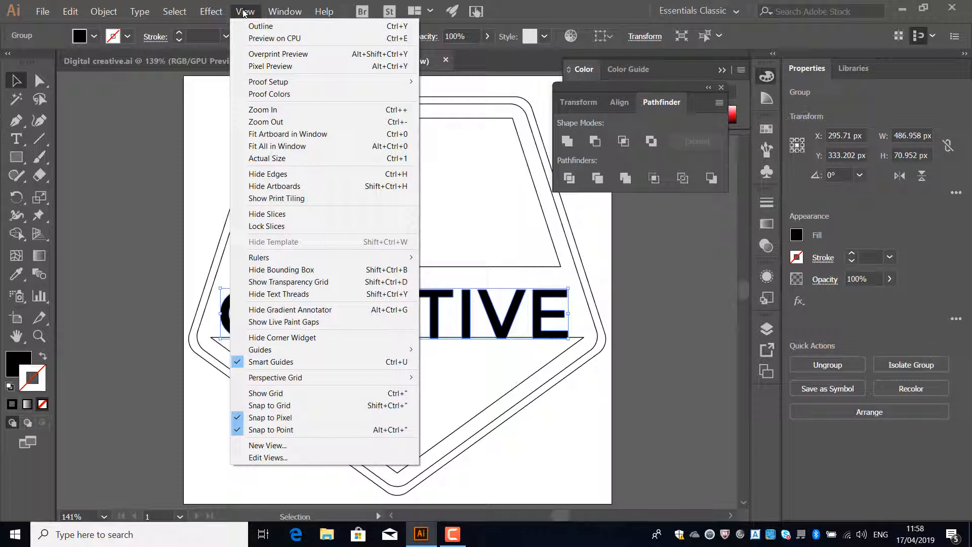
{"action": "mouse_move", "coordinate": [257, 260]}
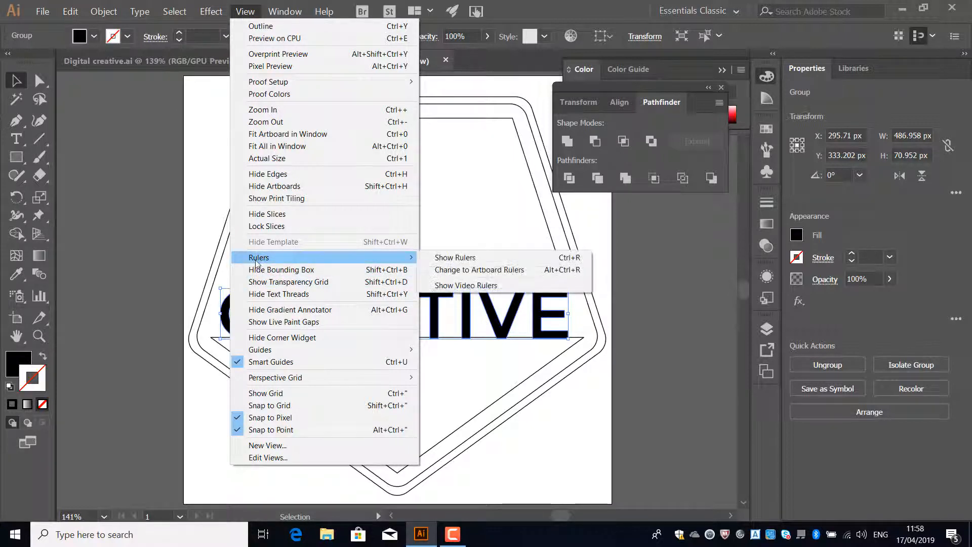
{"action": "left_click", "coordinate": [473, 258]}
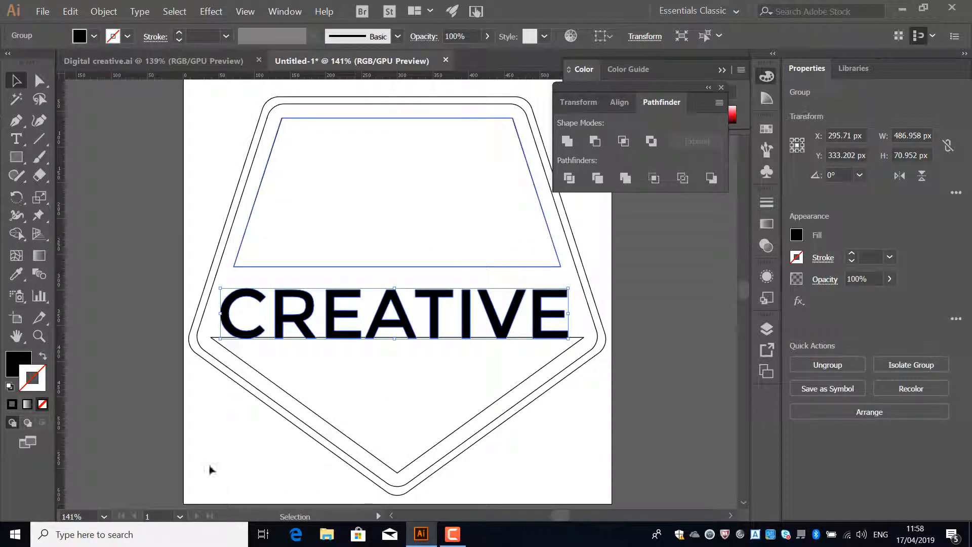
{"action": "left_click_drag", "start_coordinate": [61, 428], "coordinate": [64, 428]}
{"action": "left_click_drag", "start_coordinate": [307, 421], "coordinate": [397, 427]}
Nudge the CREATIVE outlines 5 px right to centre them on the vertical guide
{"action": "left_click", "coordinate": [381, 322]}
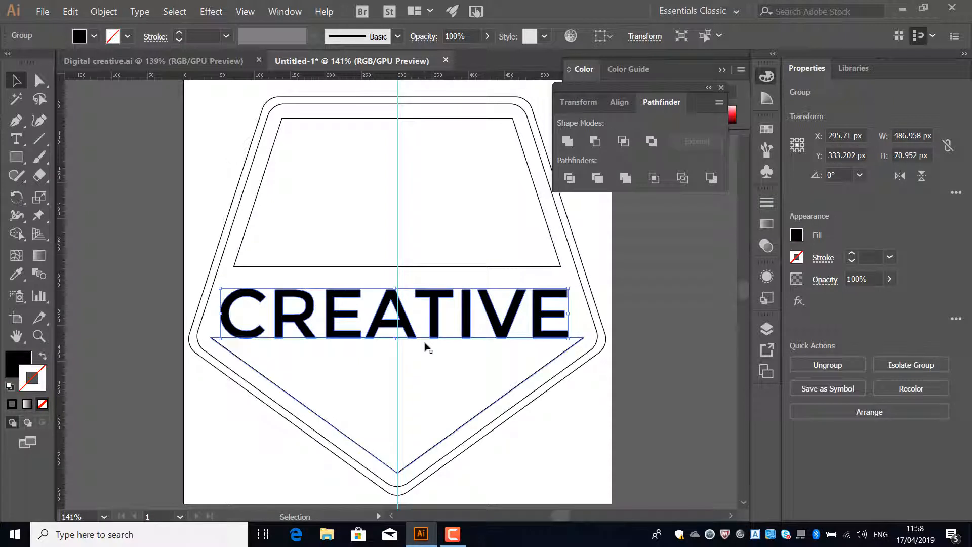
{"action": "key", "text": "Right"}
{"action": "key", "text": "Right"}
{"action": "key", "text": "Right"}
{"action": "key", "text": "Right"}
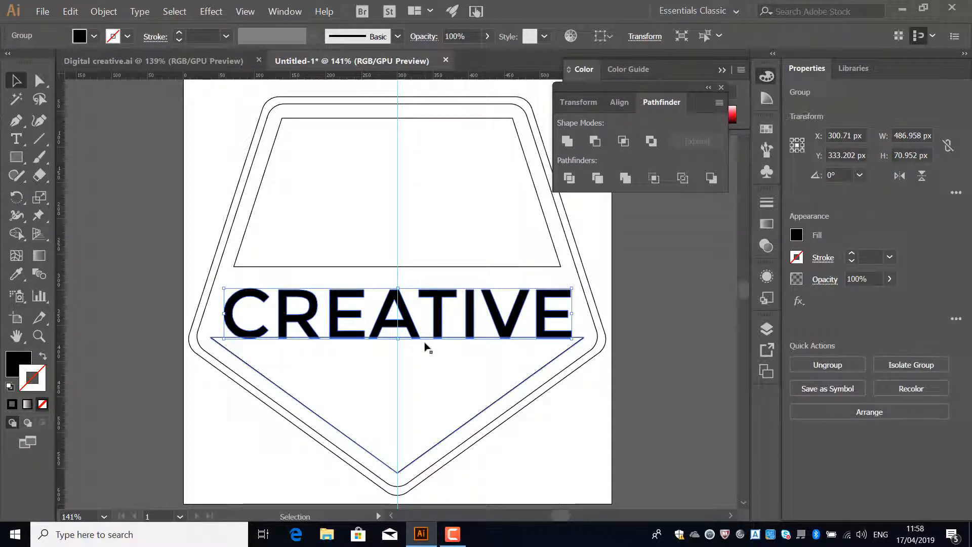
Merge the CREATIVE outlines with the cut innermost pentagon using the Pathfinder's Unite operation
{"action": "scroll", "coordinate": [429, 341], "scroll_direction": "up", "scroll_amount": 1}
{"action": "left_click", "coordinate": [39, 336]}
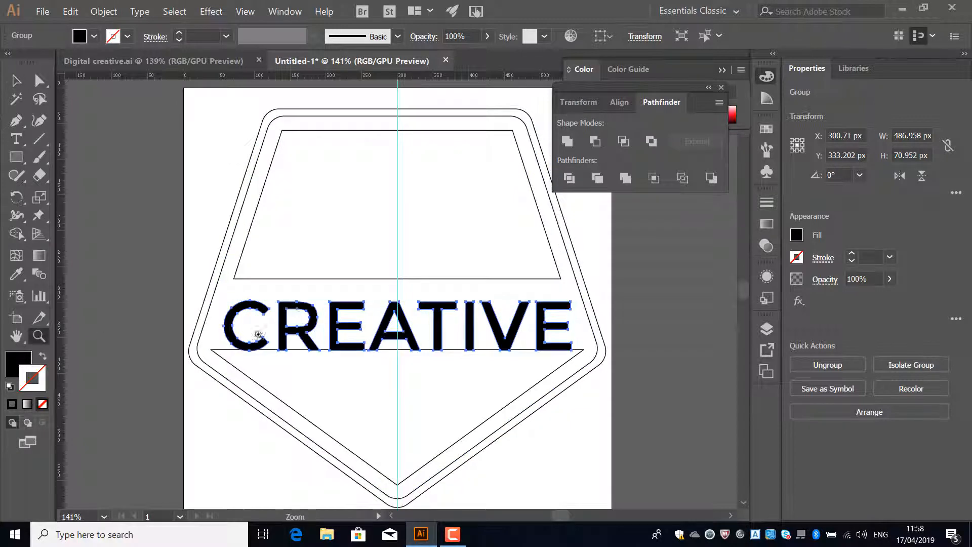
{"action": "left_click", "coordinate": [255, 276]}
{"action": "key", "text": "space"}
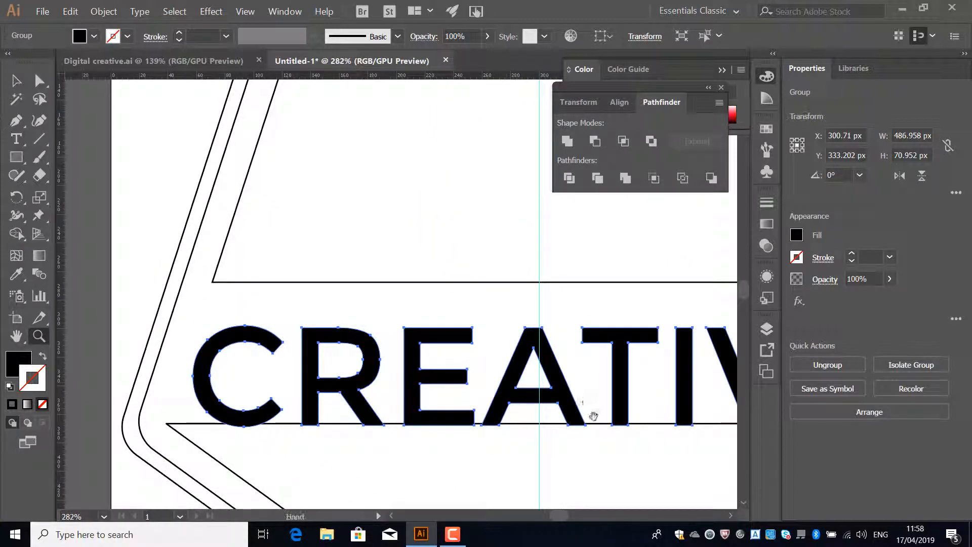
{"action": "left_click_drag", "start_coordinate": [593, 412], "coordinate": [523, 310]}
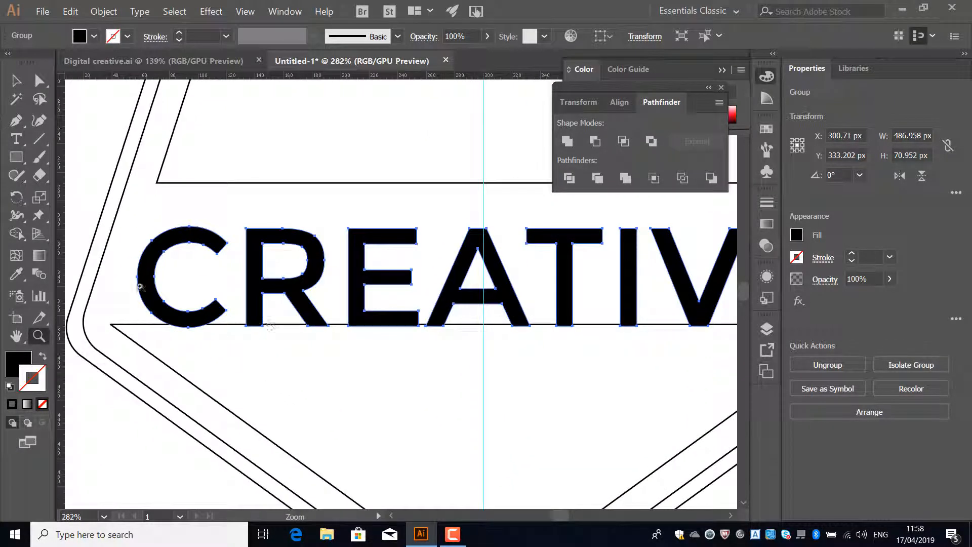
{"action": "left_click", "coordinate": [14, 80]}
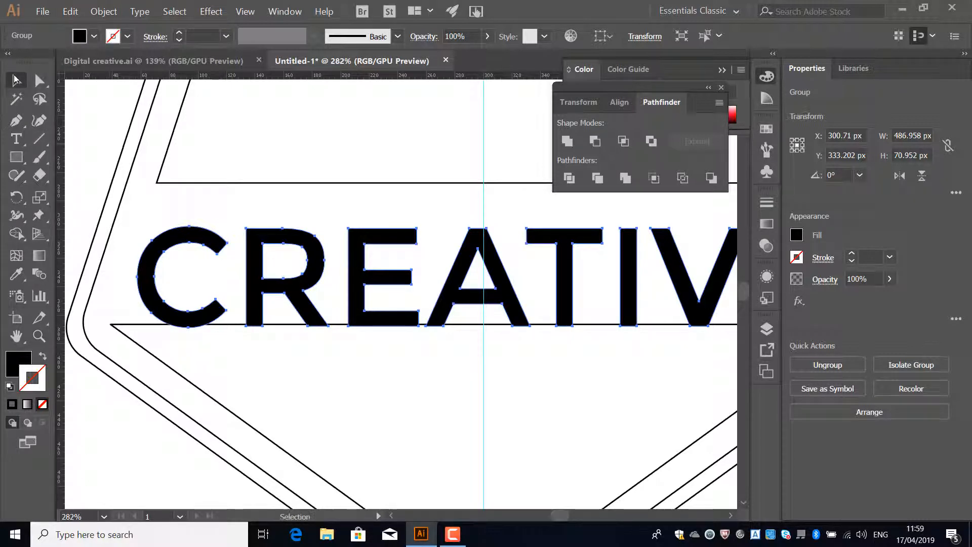
{"action": "left_click", "coordinate": [120, 328], "text": "shift"}
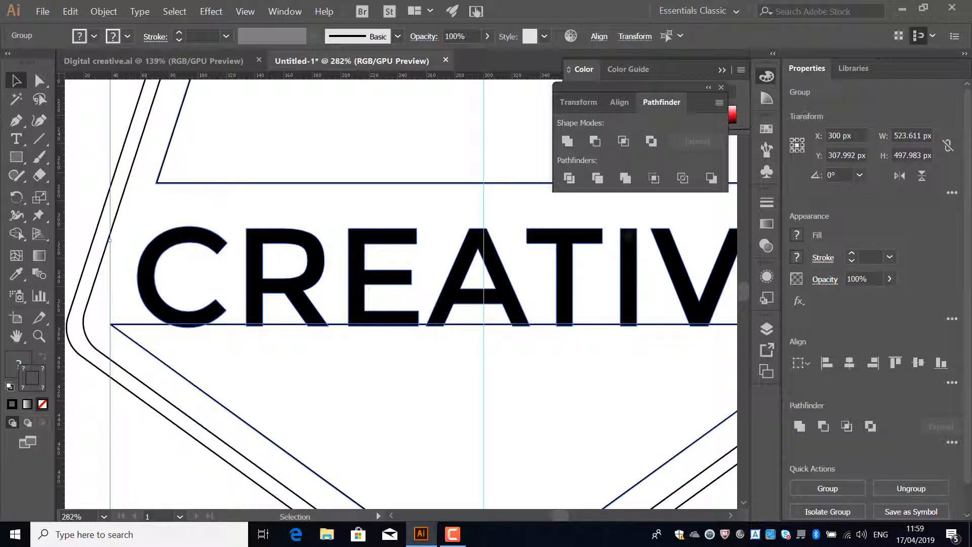
{"action": "left_click", "coordinate": [567, 141]}
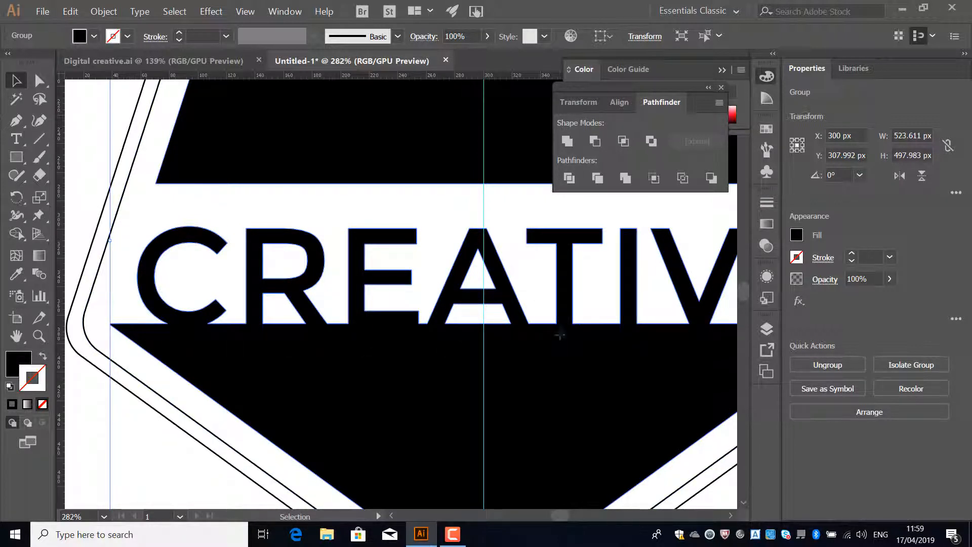
Fill the united artwork with RGB Red, ungroup it, and select the upper trapezoid on its own
{"action": "left_click", "coordinate": [94, 37]}
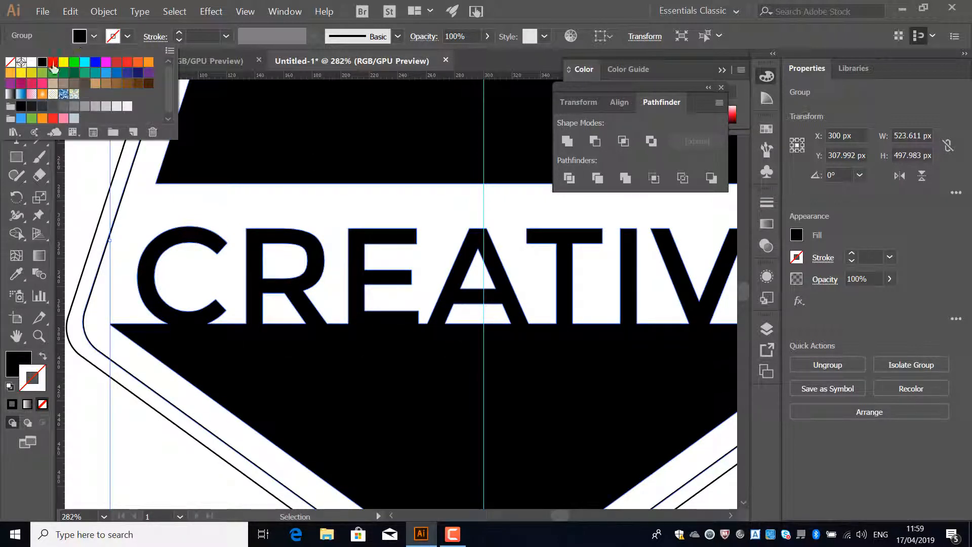
{"action": "left_click", "coordinate": [52, 62]}
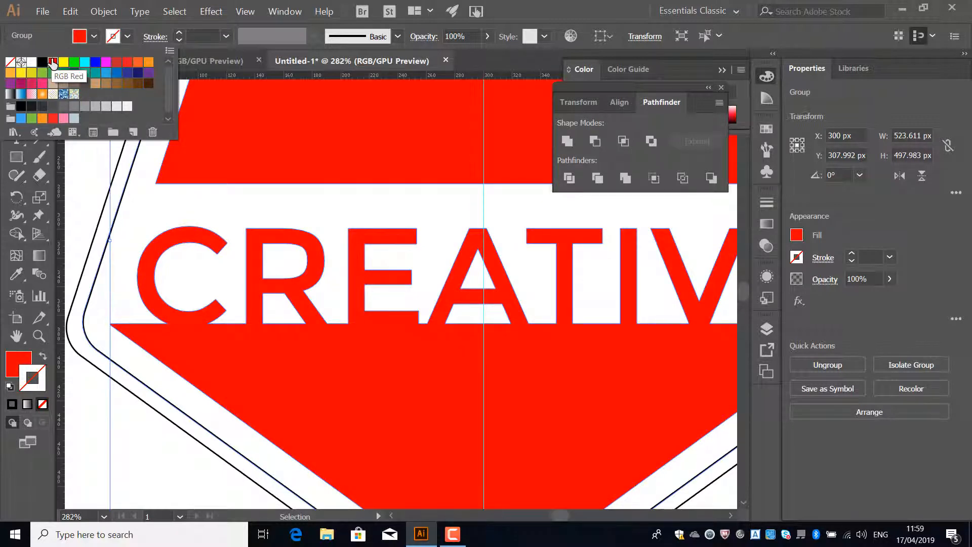
{"action": "left_click", "coordinate": [104, 14]}
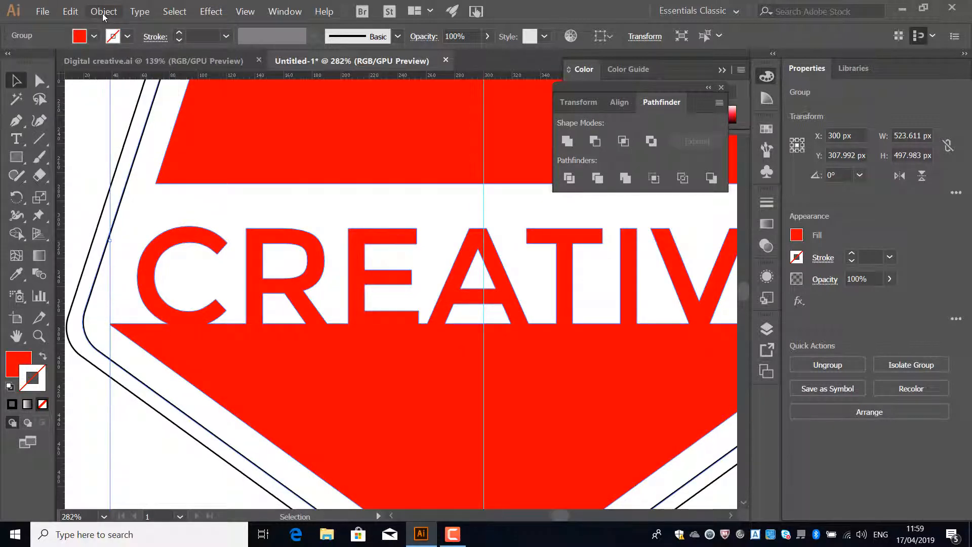
{"action": "left_click", "coordinate": [103, 15]}
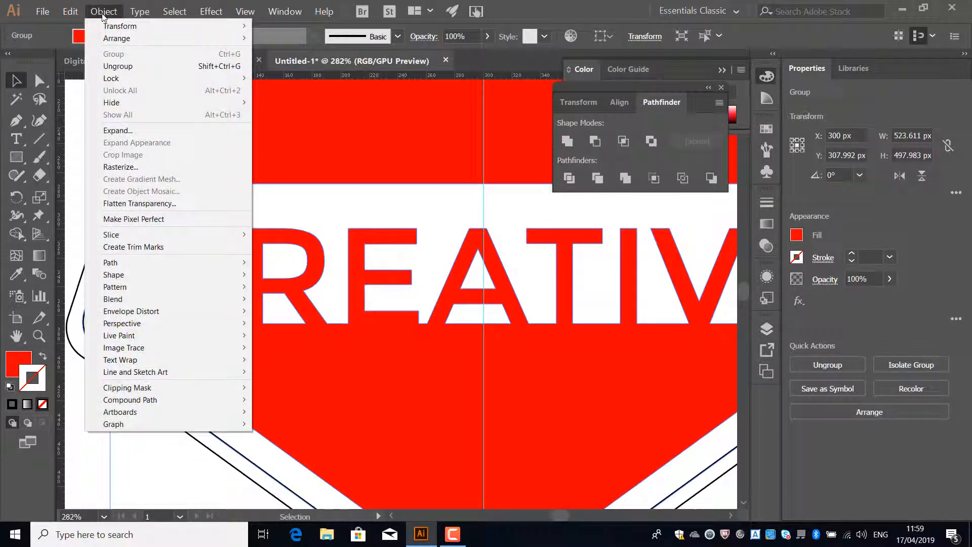
{"action": "left_click", "coordinate": [122, 66]}
{"action": "left_click", "coordinate": [206, 184]}
Add the point text DIGITAL over the red upper trapezoid above the word CREATIVE
{"action": "scroll", "coordinate": [262, 239], "scroll_direction": "up", "scroll_amount": 3}
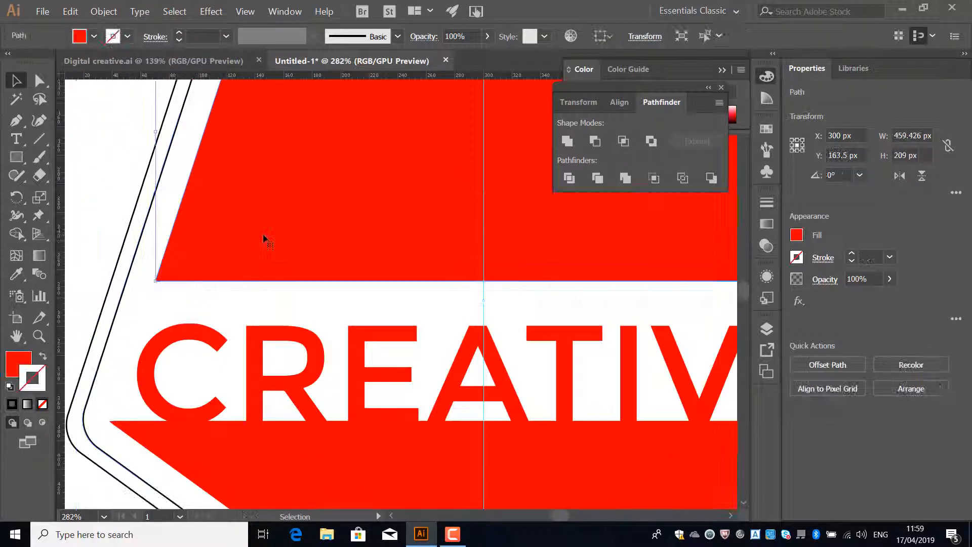
{"action": "scroll", "coordinate": [263, 241], "scroll_direction": "up", "scroll_amount": 1}
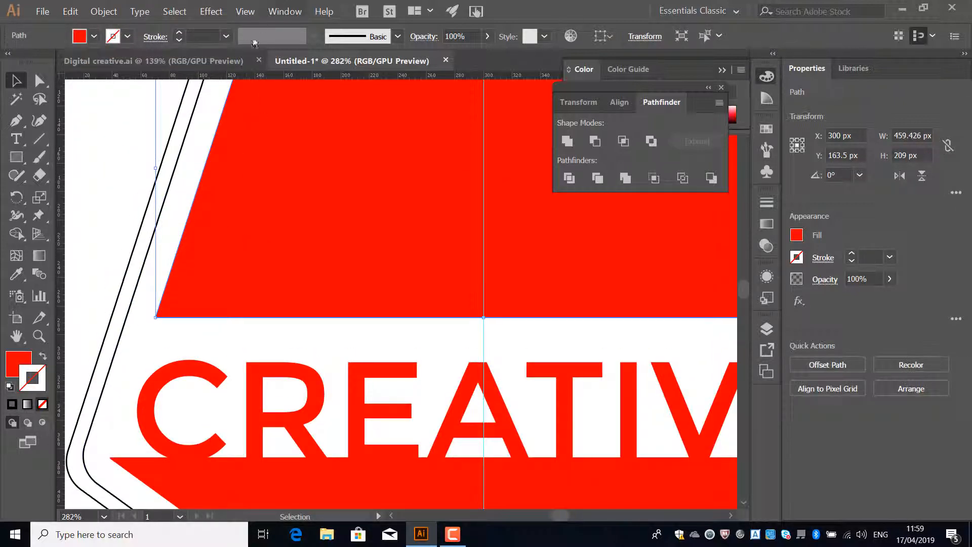
{"action": "left_click", "coordinate": [245, 11]}
{"action": "left_click", "coordinate": [285, 134]}
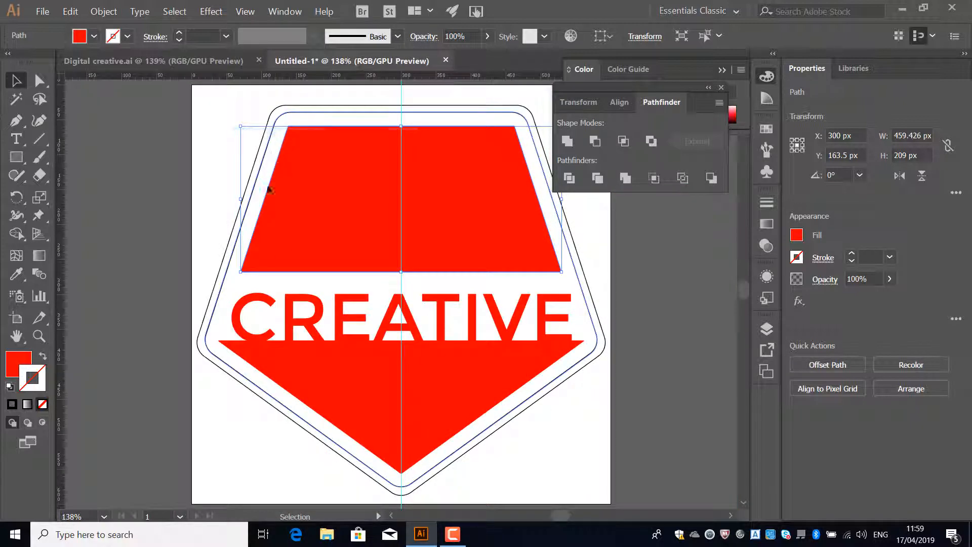
{"action": "left_click", "coordinate": [295, 293]}
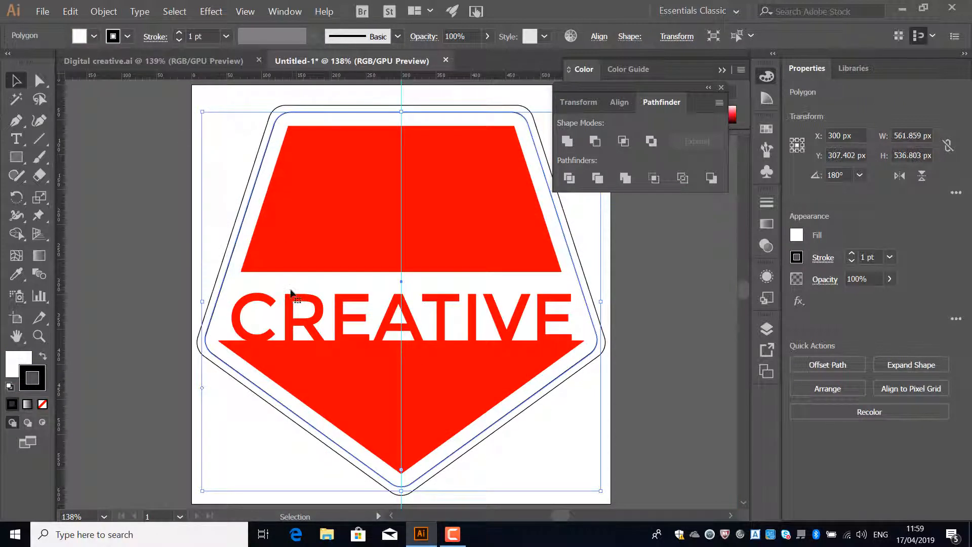
{"action": "left_click", "coordinate": [23, 144]}
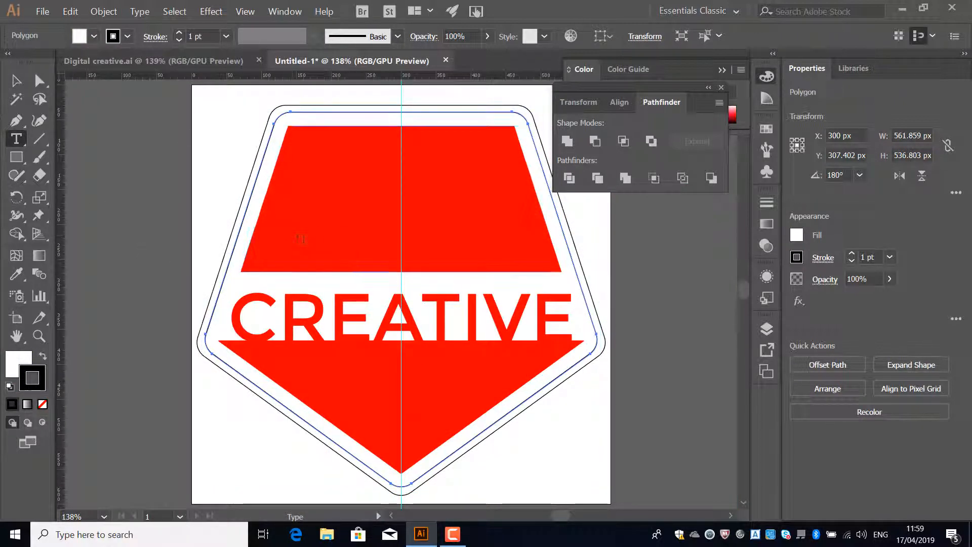
{"action": "left_click", "coordinate": [300, 238]}
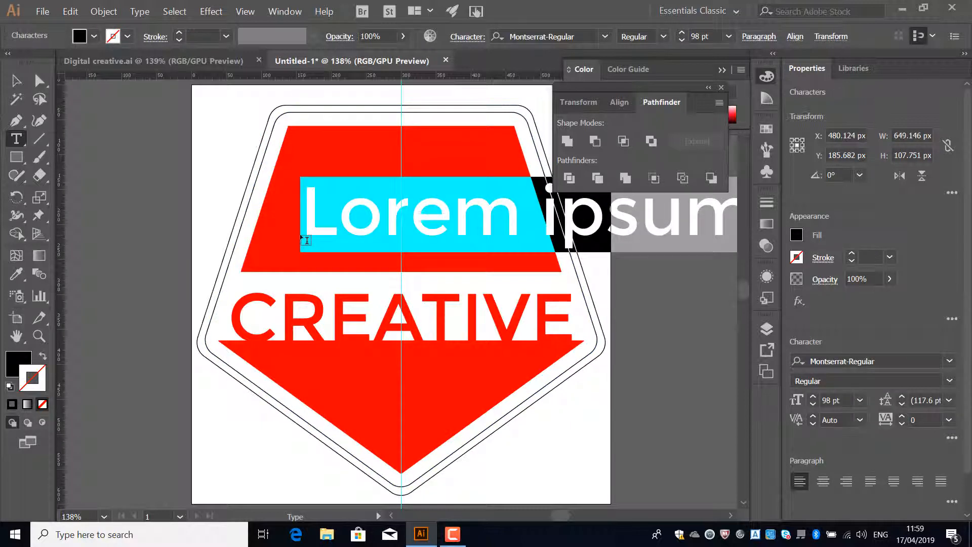
{"action": "type", "text": "D"}
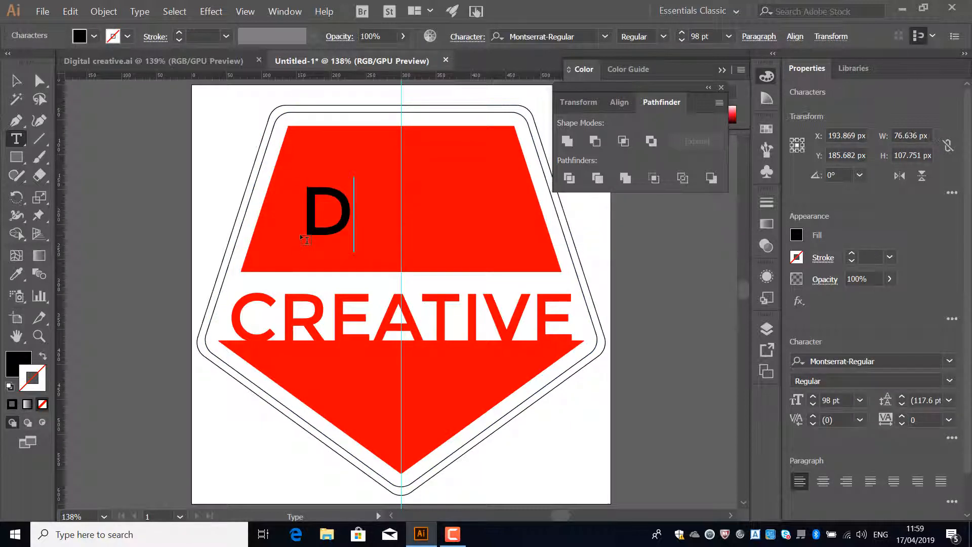
{"action": "type", "text": "I"}
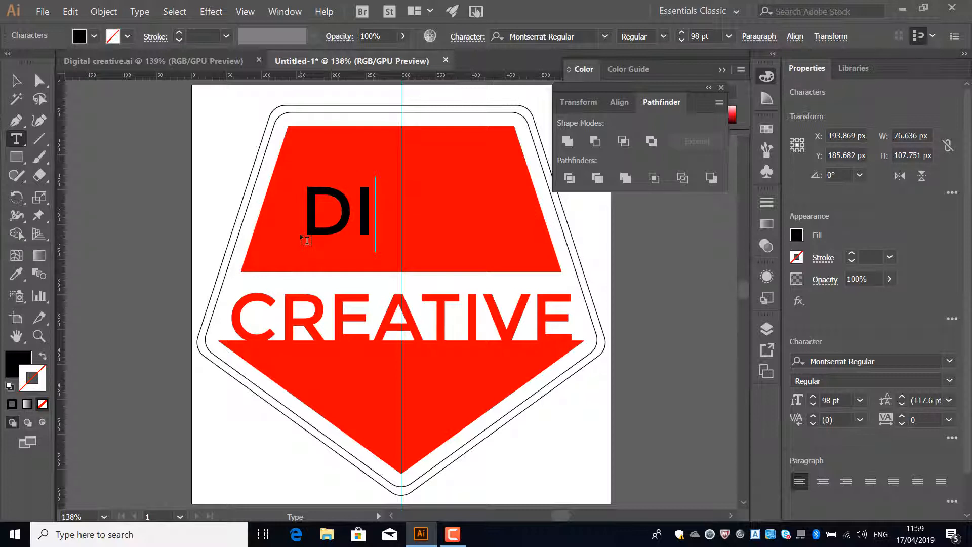
{"action": "type", "text": "GITAL"}
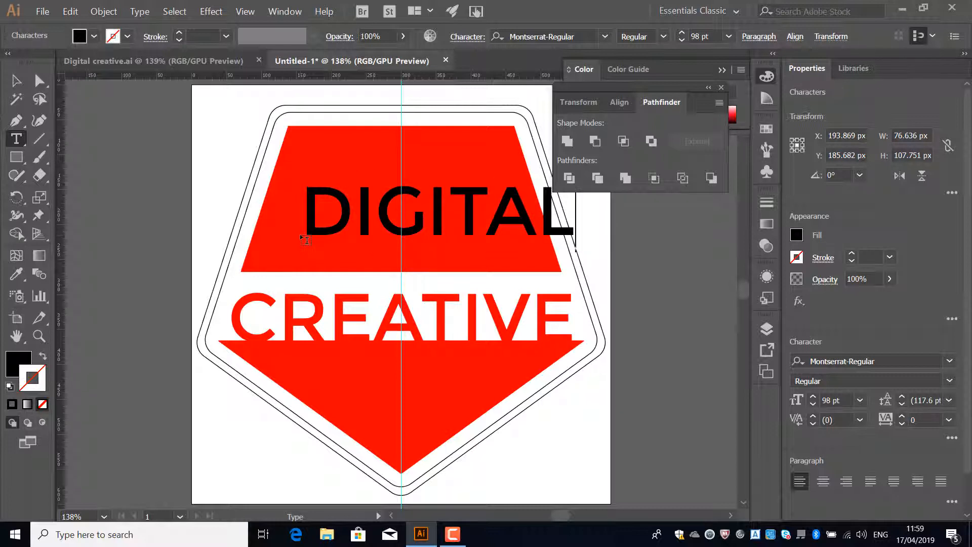
{"action": "left_click", "coordinate": [16, 80]}
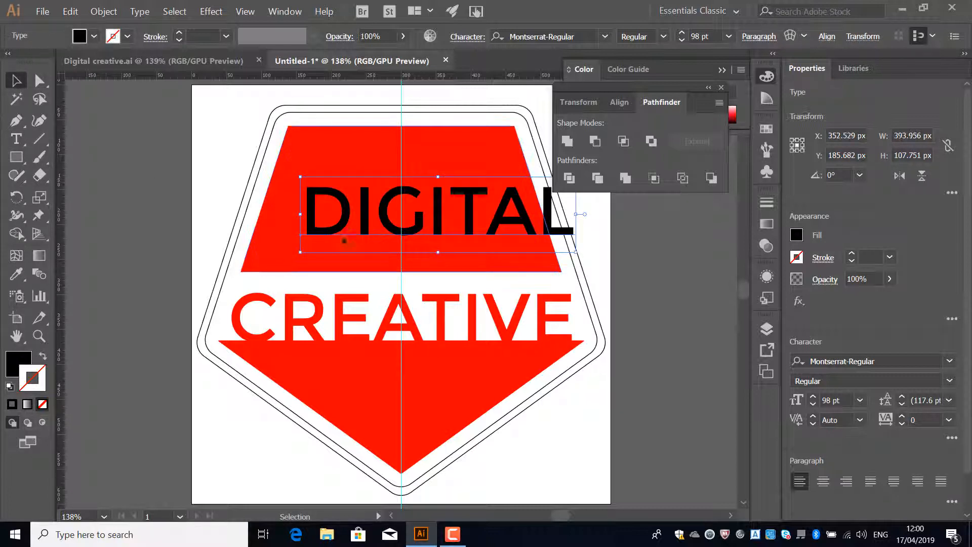
Move the DIGITAL text about 52 px left and 53 px down, onto the trapezoid's bottom edge and centred on the vertical guide
{"action": "left_click_drag", "start_coordinate": [326, 234], "coordinate": [292, 272]}
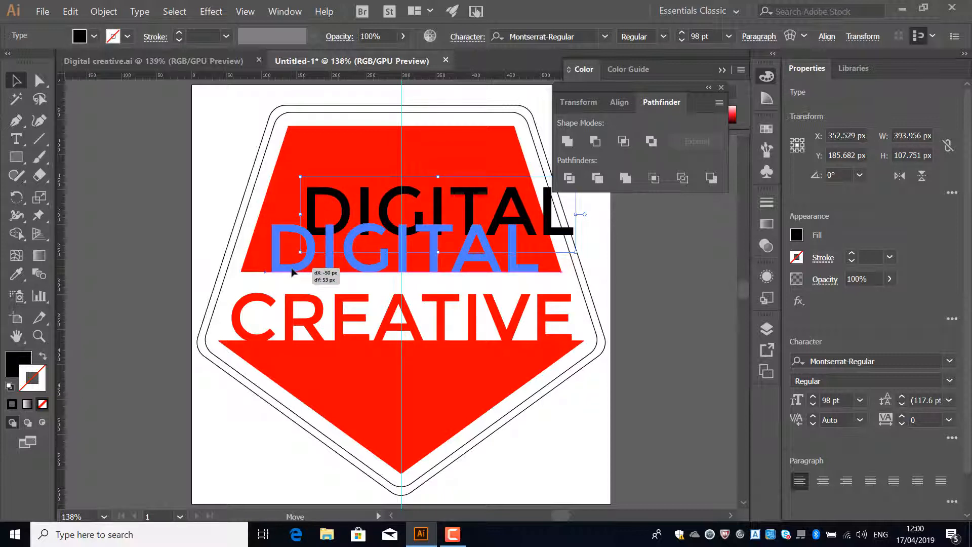
{"action": "left_click_drag", "start_coordinate": [292, 272], "coordinate": [292, 272]}
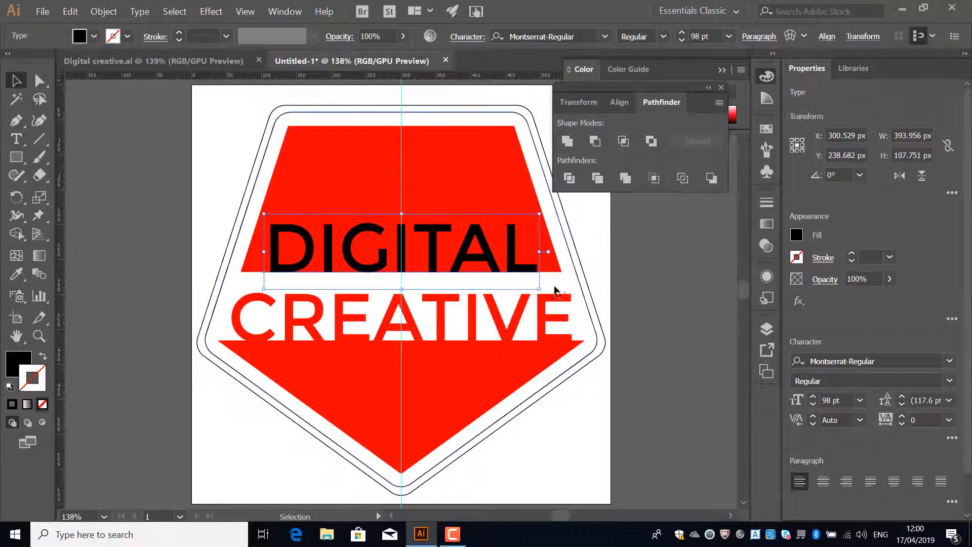
Fill the inner of the two rounded outline pentagons, behind the lettering, with black
{"action": "left_click", "coordinate": [581, 276]}
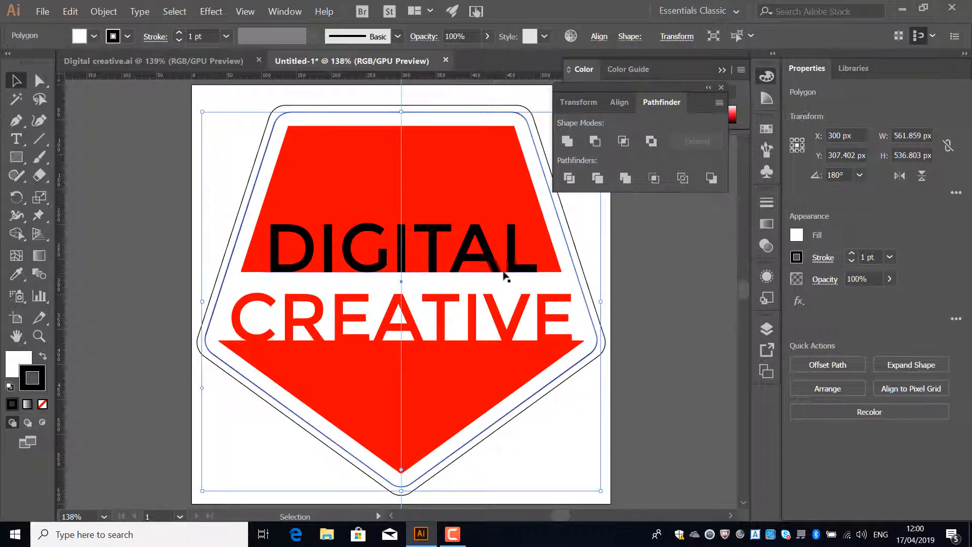
{"action": "left_click", "coordinate": [256, 308]}
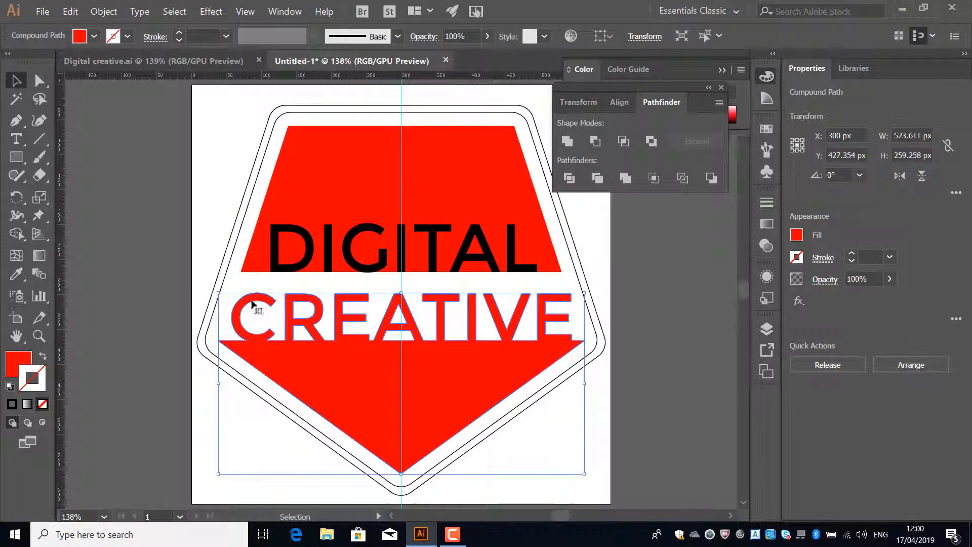
{"action": "left_click", "coordinate": [236, 249]}
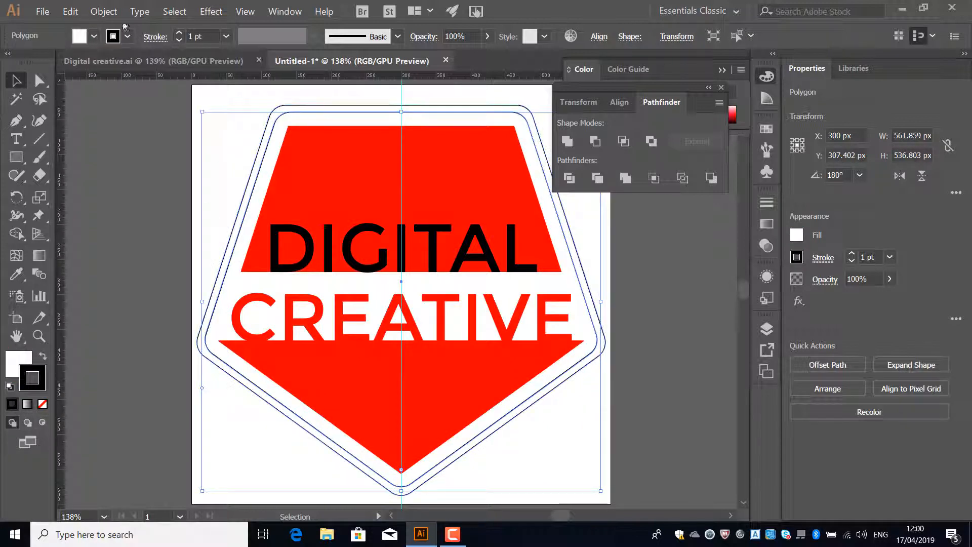
{"action": "left_click", "coordinate": [94, 36]}
{"action": "left_click", "coordinate": [42, 64]}
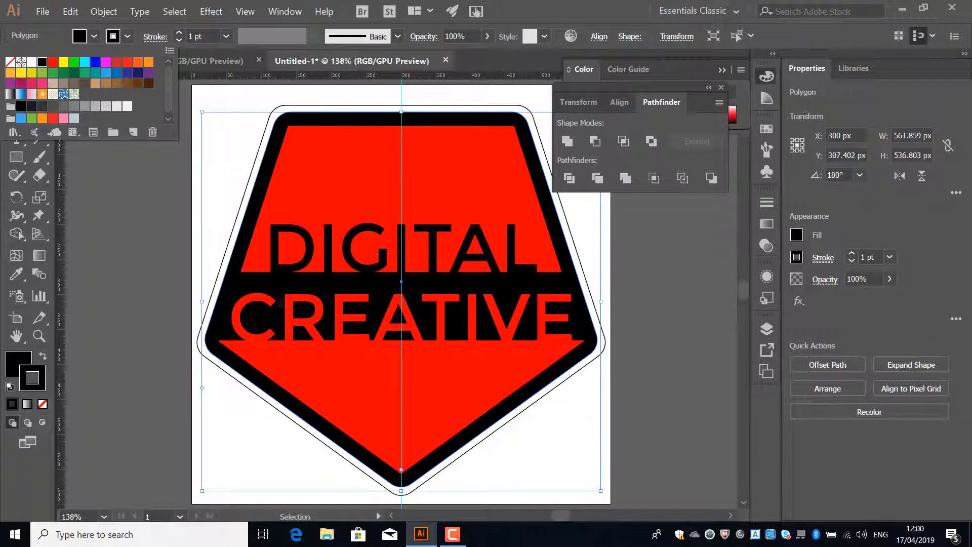
Fill the compound path of CREATIVE and the lower triangle with white
{"action": "left_click", "coordinate": [279, 302]}
{"action": "left_click", "coordinate": [310, 333]}
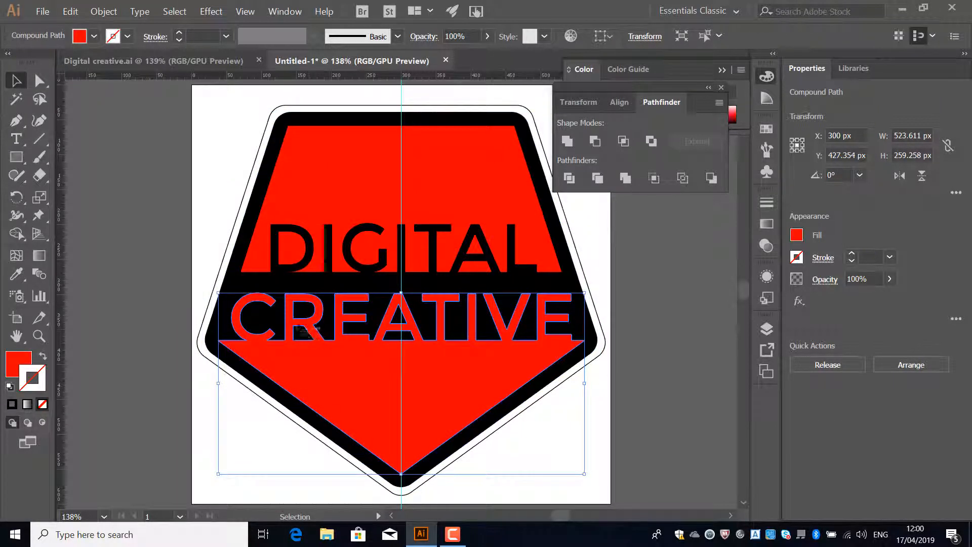
{"action": "left_click", "coordinate": [95, 37]}
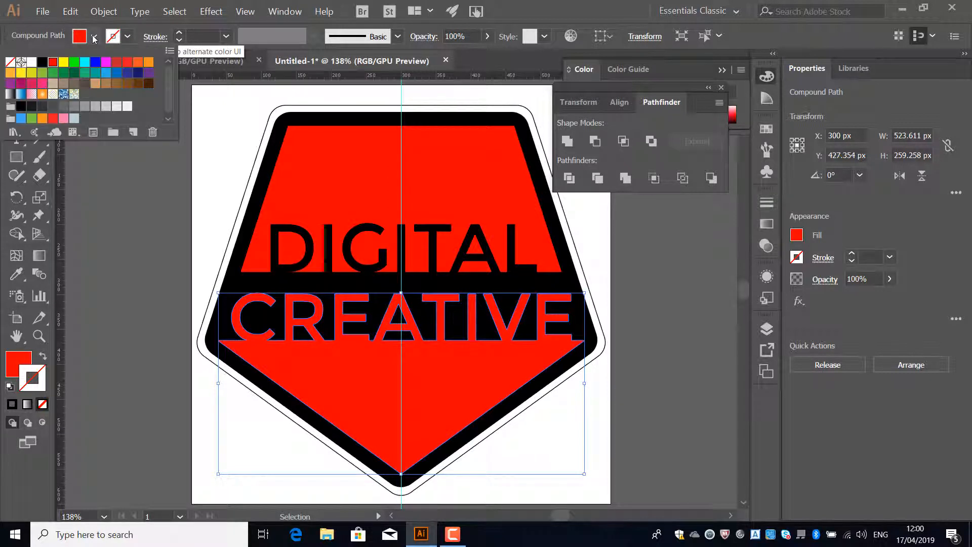
{"action": "left_click", "coordinate": [31, 62]}
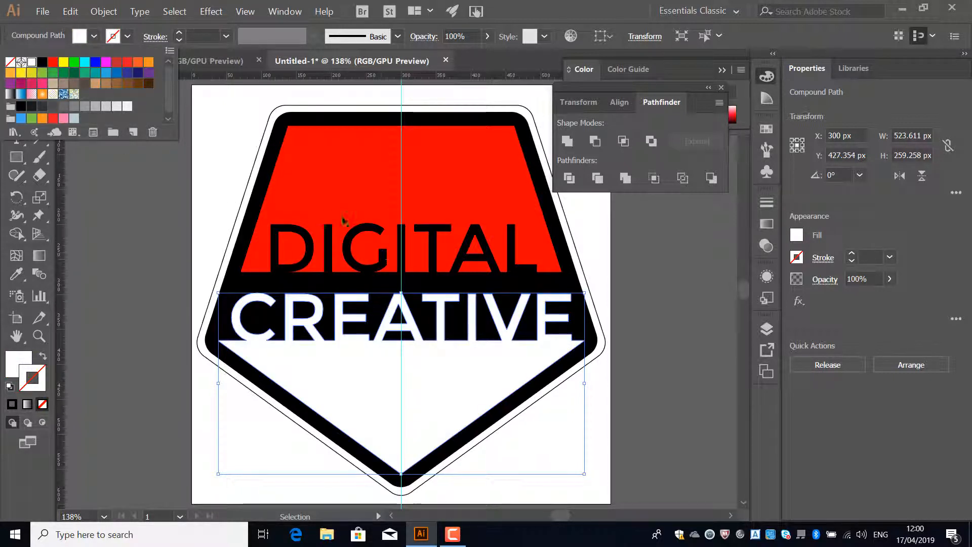
Fill the upper trapezoid behind the word DIGITAL with white
{"action": "left_click", "coordinate": [274, 185]}
{"action": "left_click", "coordinate": [294, 209]}
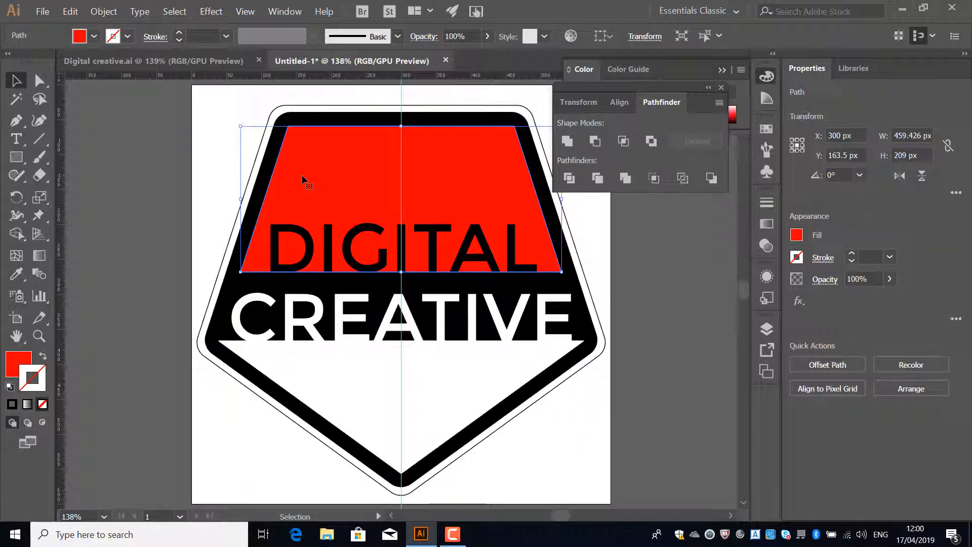
{"action": "left_click", "coordinate": [95, 36]}
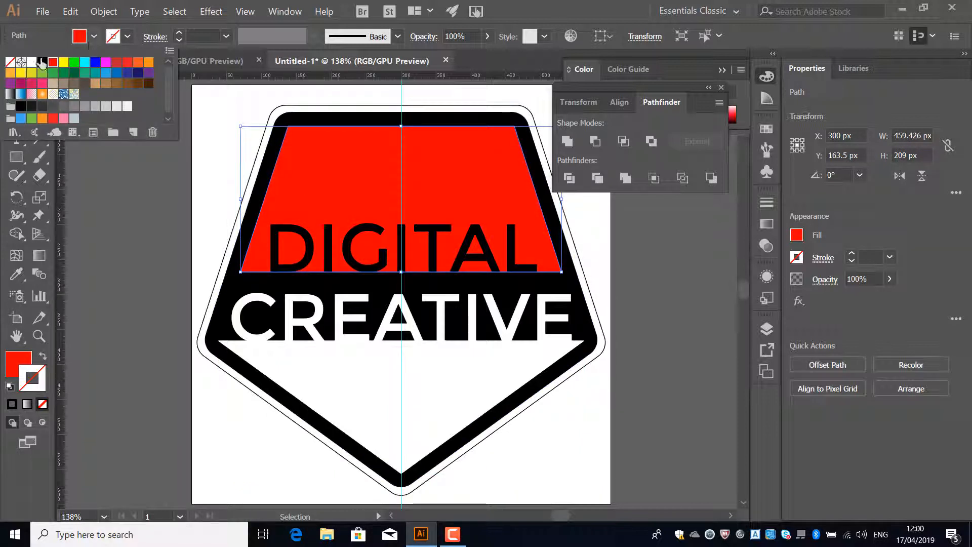
{"action": "left_click", "coordinate": [31, 62]}
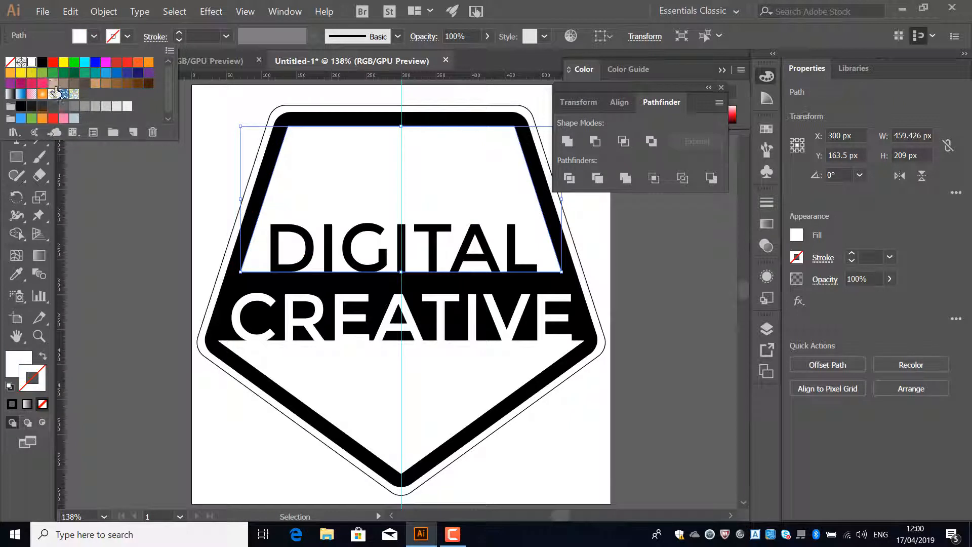
Apply the Chrome Highlight graphic style to the outermost rounded pentagon
{"action": "left_click", "coordinate": [226, 222]}
{"action": "left_click", "coordinate": [235, 233]}
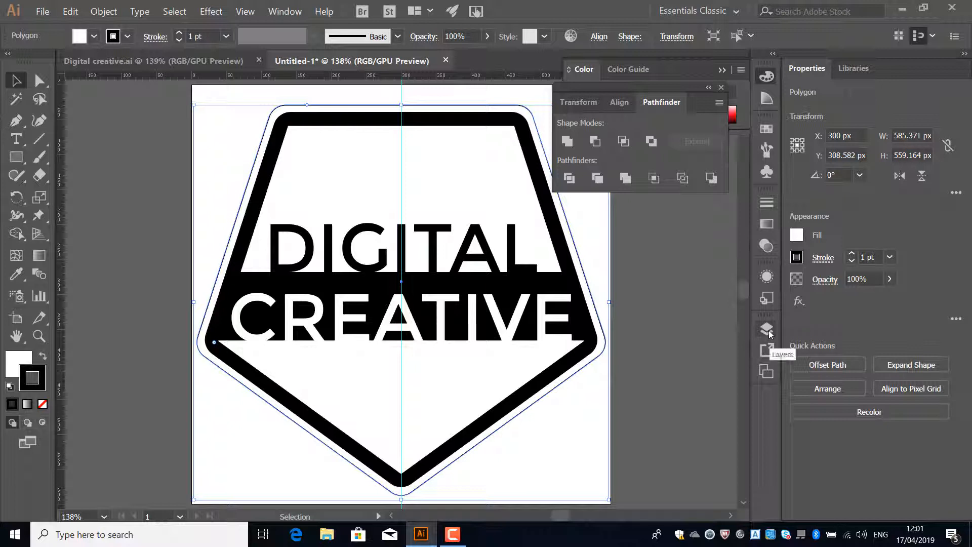
{"action": "left_click", "coordinate": [766, 300]}
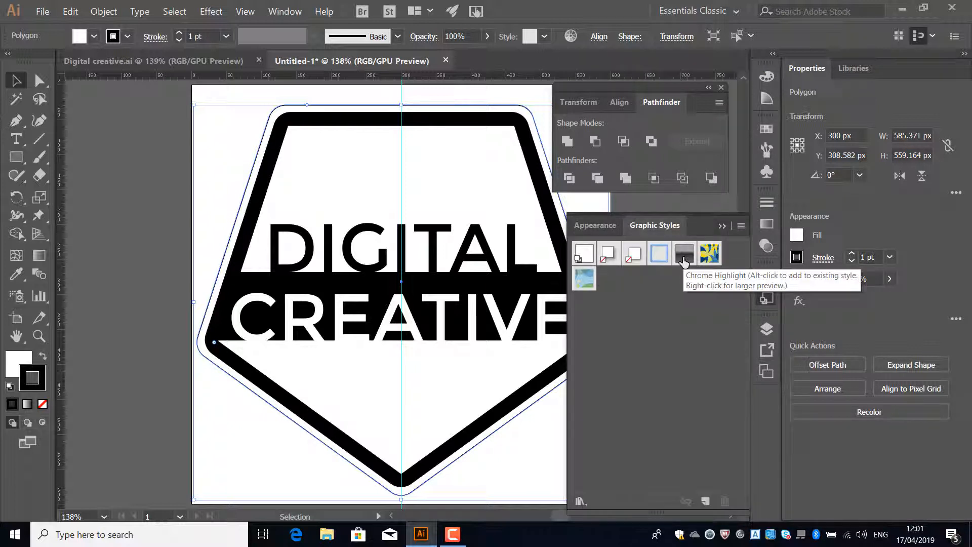
{"action": "left_click", "coordinate": [684, 260]}
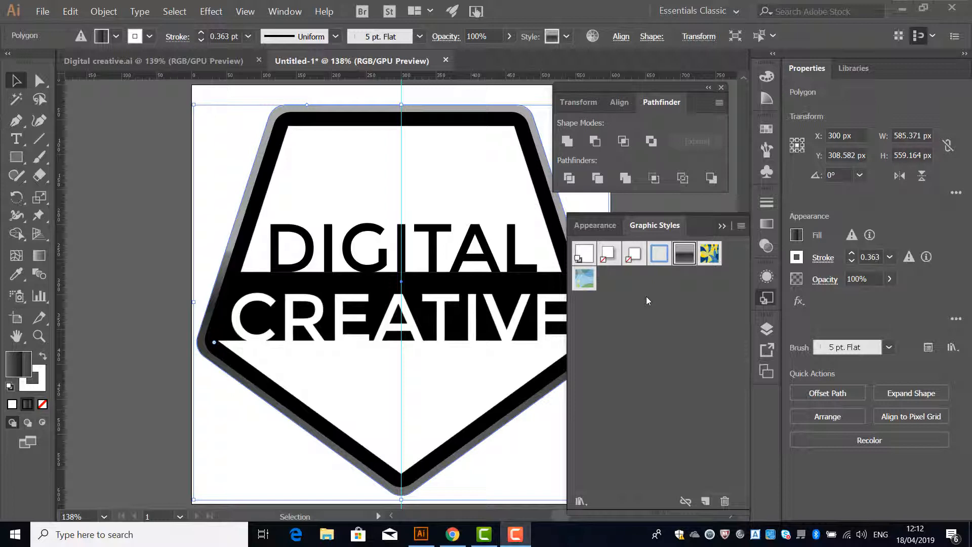
Export the artwork to the Desktop as a PNG file named Badge
{"action": "left_click", "coordinate": [43, 11]}
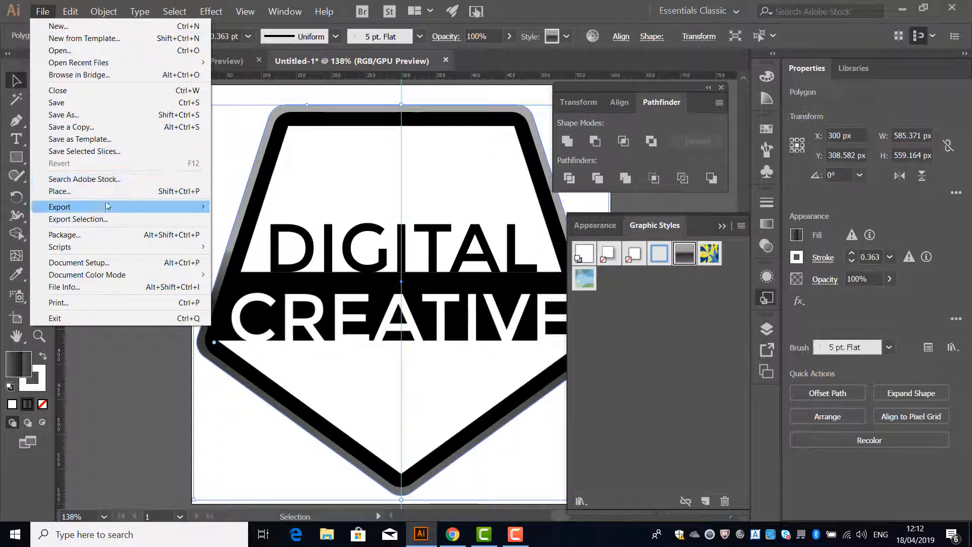
{"action": "mouse_move", "coordinate": [105, 209]}
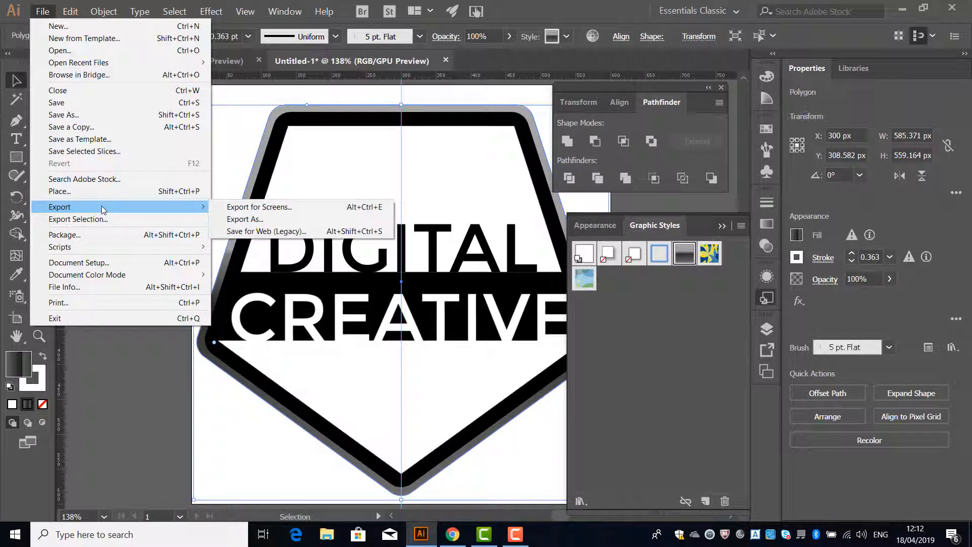
{"action": "left_click", "coordinate": [247, 219]}
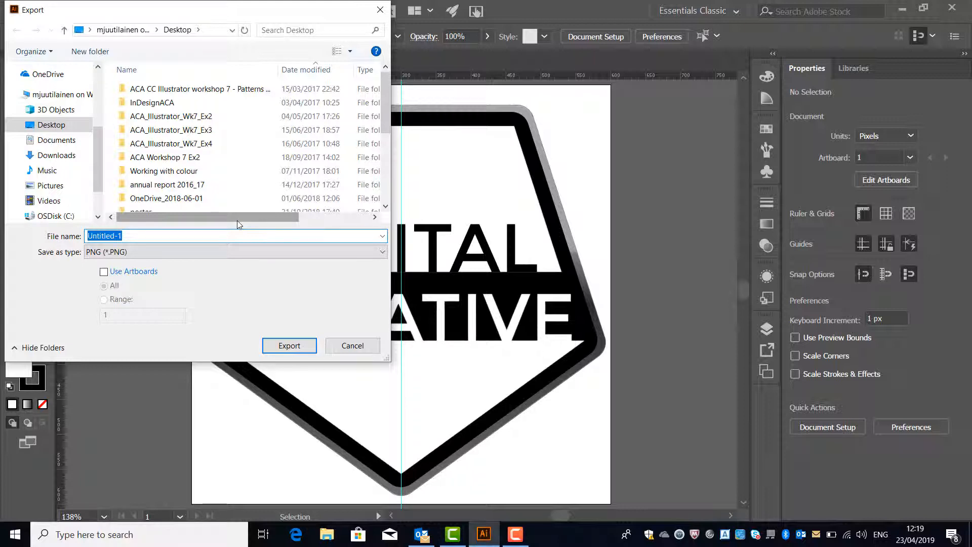
{"action": "type", "text": "Badge"}
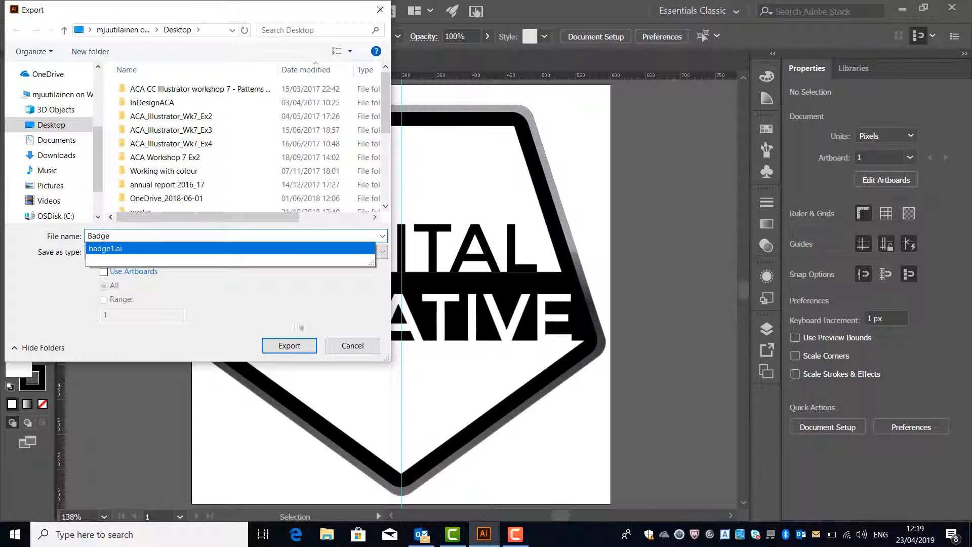
{"action": "left_click", "coordinate": [289, 350]}
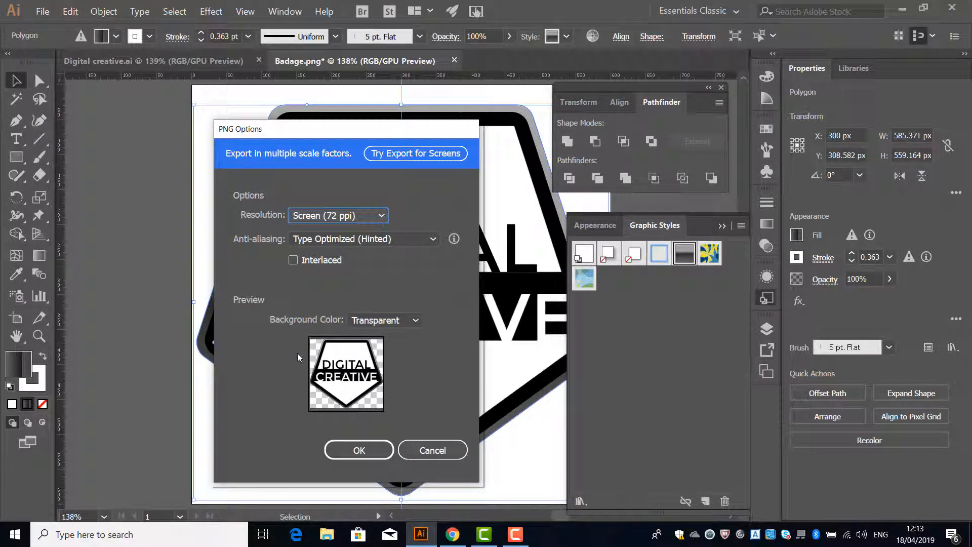
Finish the PNG export with Screen (72 ppi) resolution and a Transparent background colour
{"action": "left_click", "coordinate": [372, 218]}
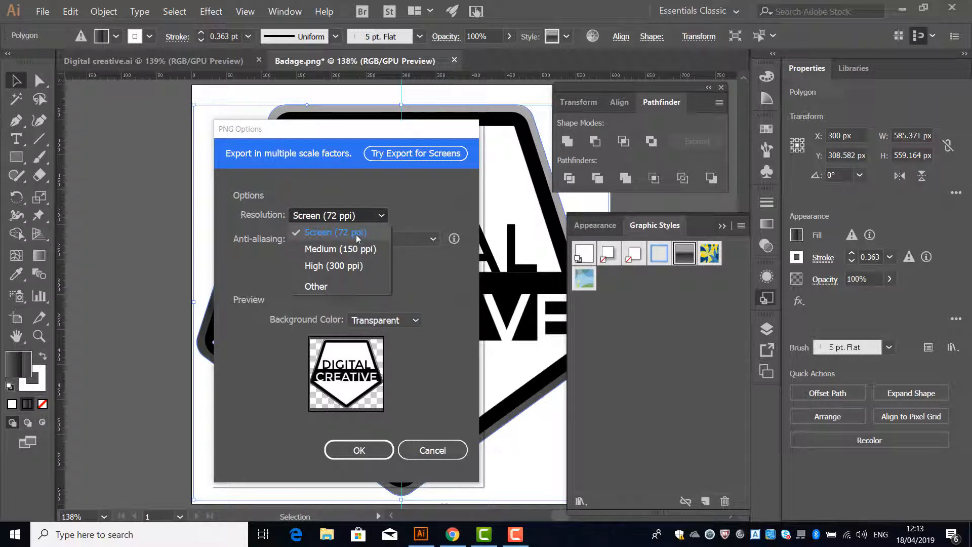
{"action": "left_click", "coordinate": [365, 217]}
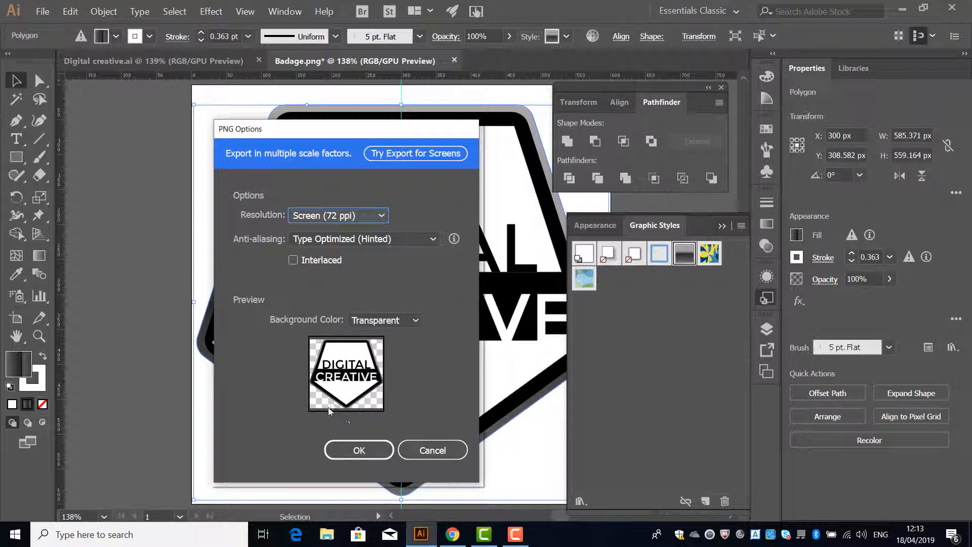
{"action": "left_click", "coordinate": [406, 320]}
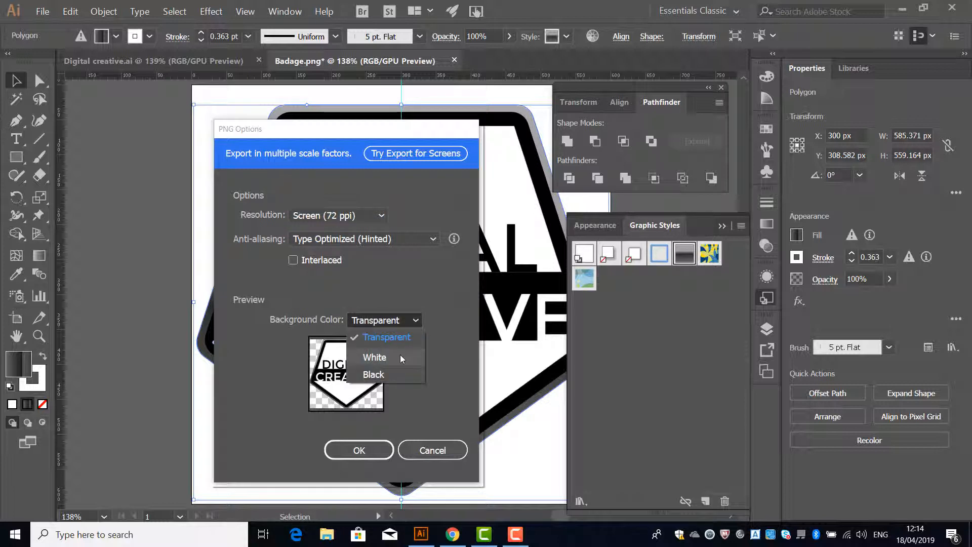
{"action": "left_click", "coordinate": [385, 337]}
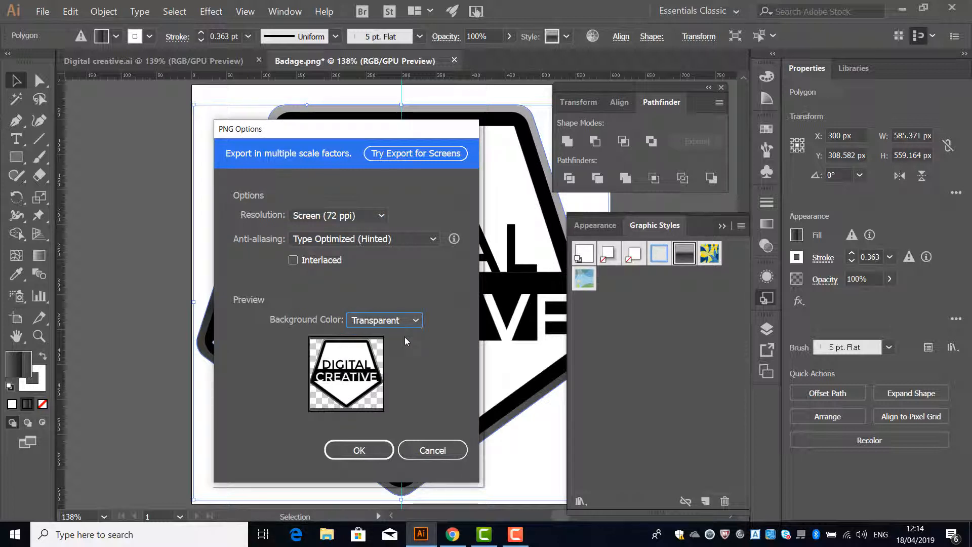
{"action": "left_click", "coordinate": [359, 450]}
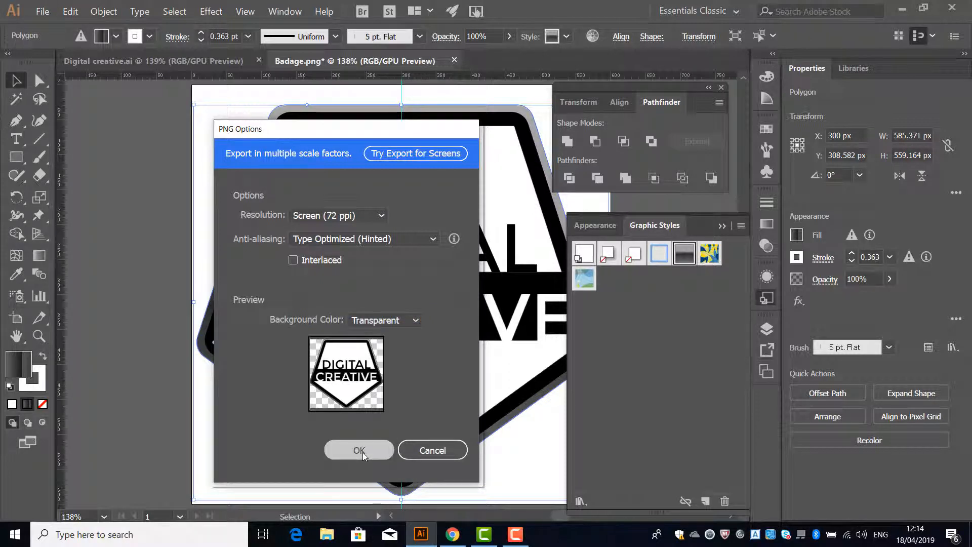
Minimize Illustrator and open the exported Badge image from the Windows desktop
{"action": "left_click", "coordinate": [903, 12]}
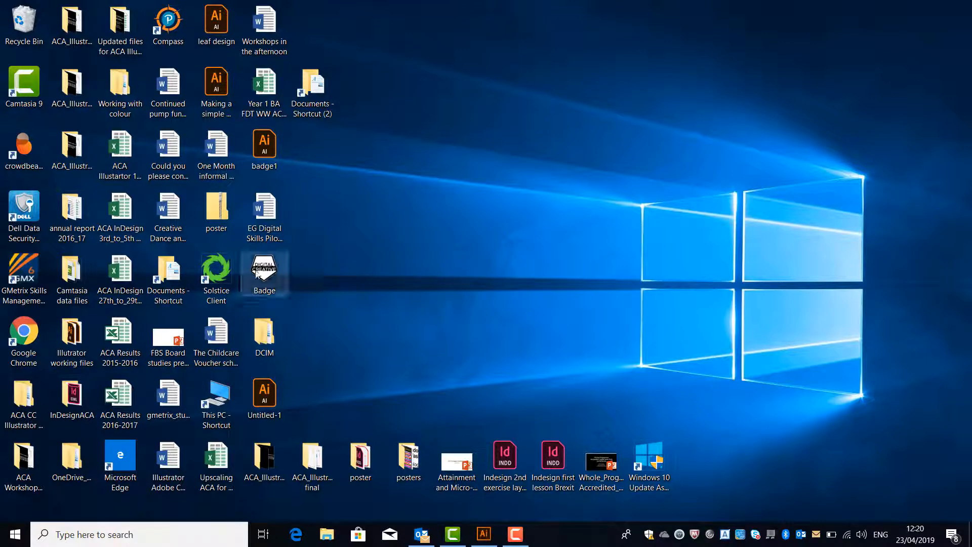
{"action": "double_click", "coordinate": [257, 272]}
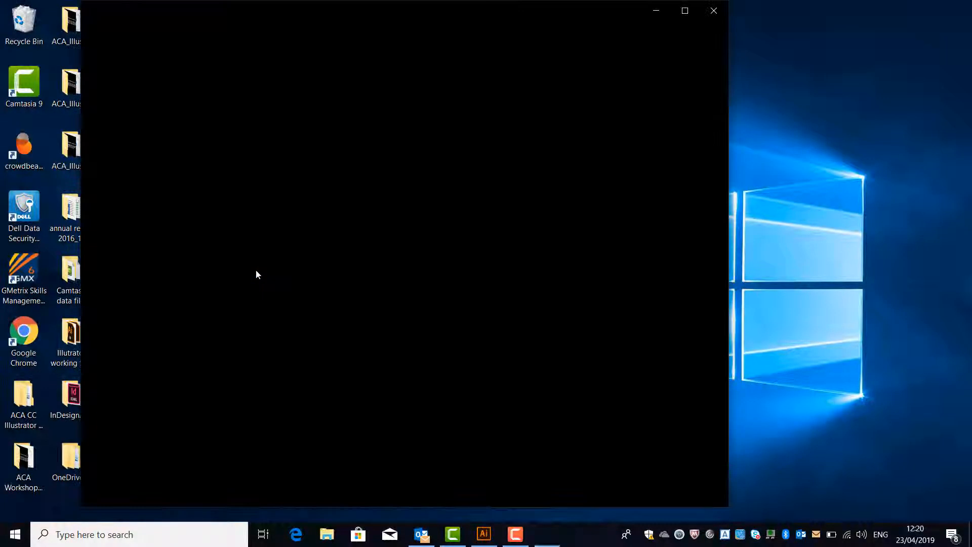